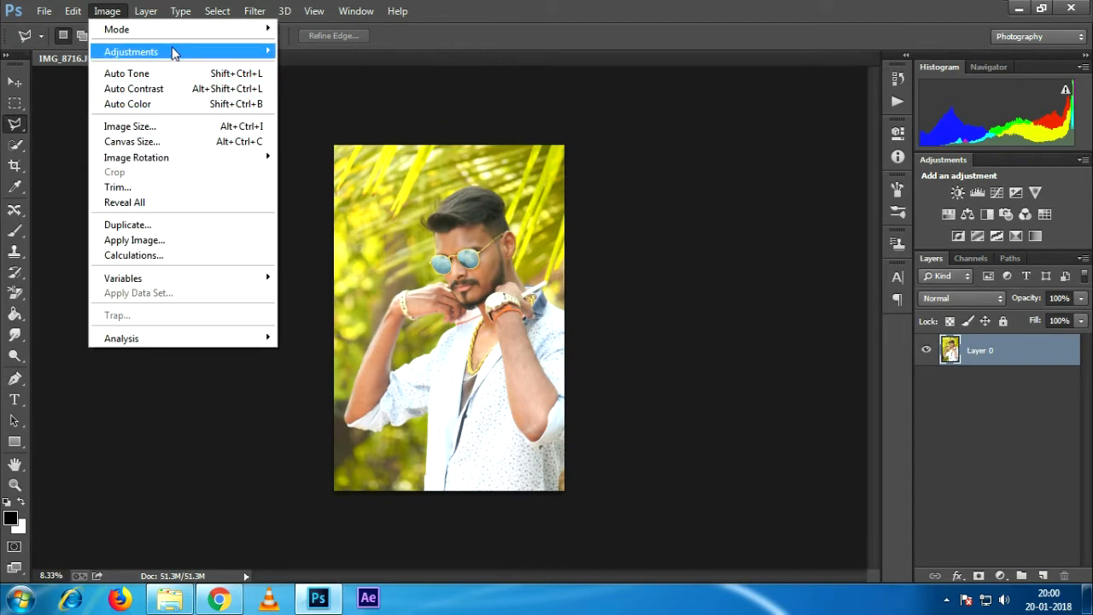
Flip the photo horizontally and add a new empty layer above it
left_click(375, 225)
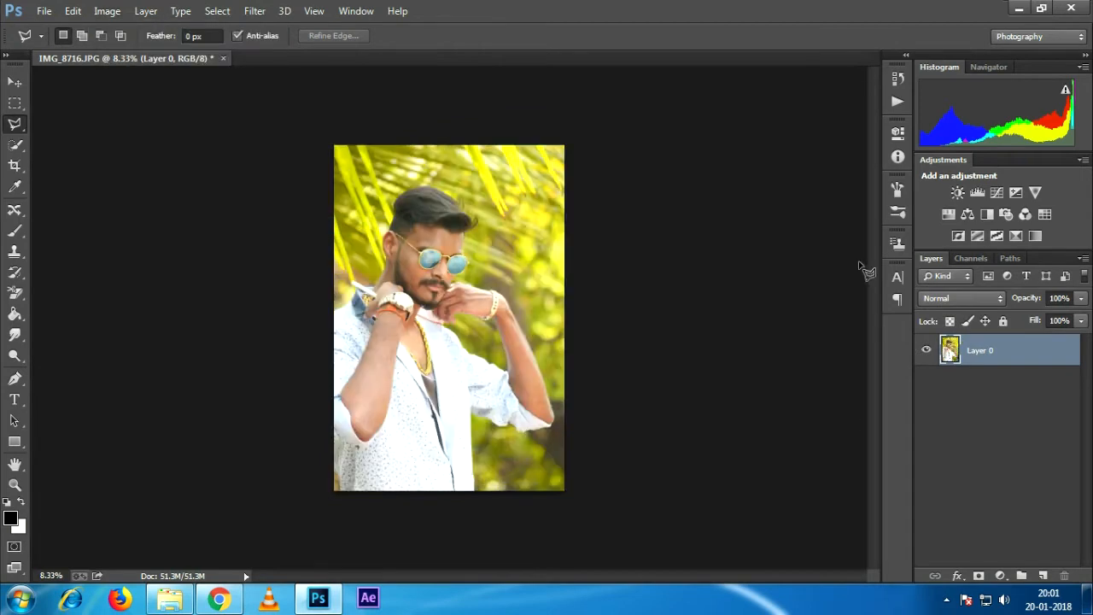
left_click(1043, 576)
left_click(1014, 393)
left_click(1008, 352)
Trace a closed Pen tool path around the man's moustache on Layer 1
left_click(14, 379)
key("ctrl+plus")
key("ctrl+plus")
left_click_drag(413, 232, 407, 292)
key("ctrl+plus")
key("ctrl+plus")
left_click_drag(395, 166, 390, 357)
left_click_drag(440, 286, 456, 267)
key("ctrl+plus")
left_click_drag(444, 309, 415, 193)
key("ctrl+minus")
left_click_drag(409, 266, 375, 223)
left_click(425, 352)
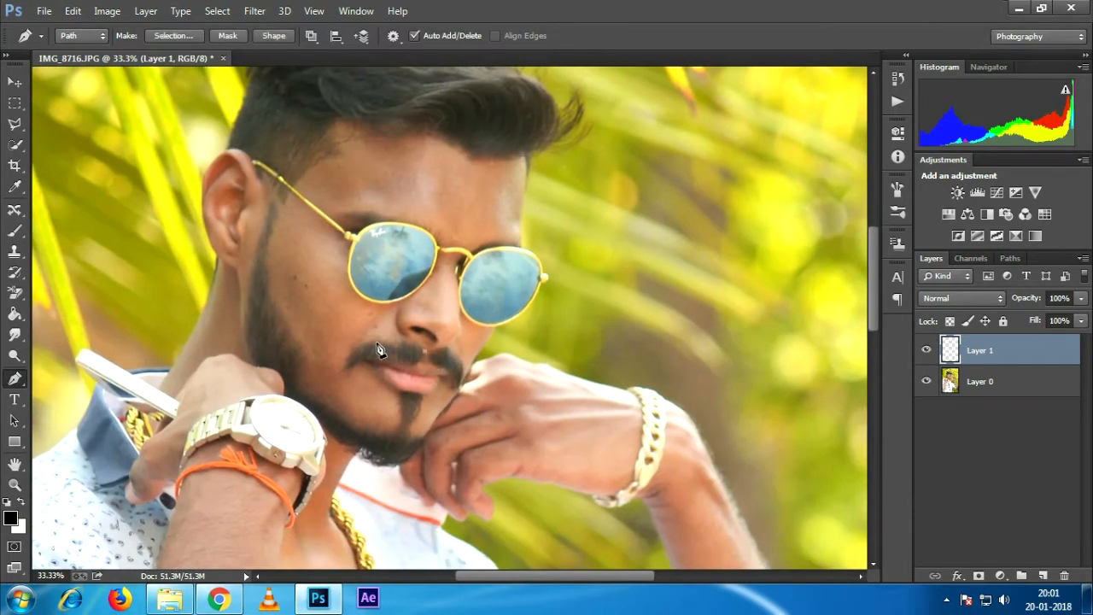
left_click(336, 377)
mouse_move(439, 363)
left_mouse_down()
mouse_move(456, 381)
mouse_move(442, 351)
left_mouse_up()
right_click(404, 354)
left_click(466, 261)
left_click(629, 170)
right_click(395, 353)
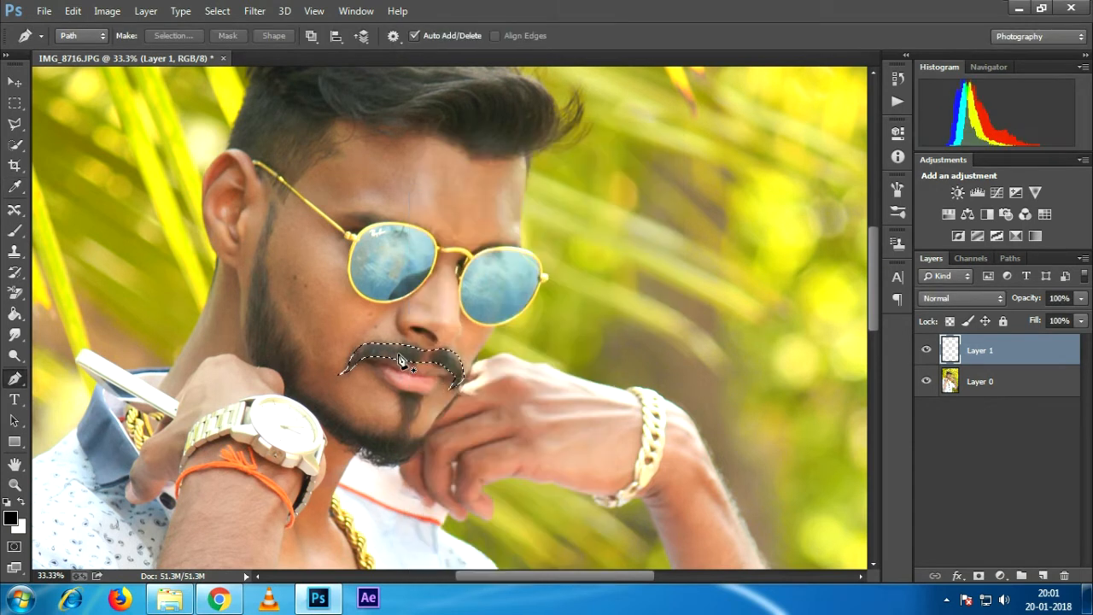
Fill the moustache path with black (000000), move Layer 1 below Layer 0 and dismiss the path
right_click(395, 353)
left_click(442, 279)
left_click(525, 154)
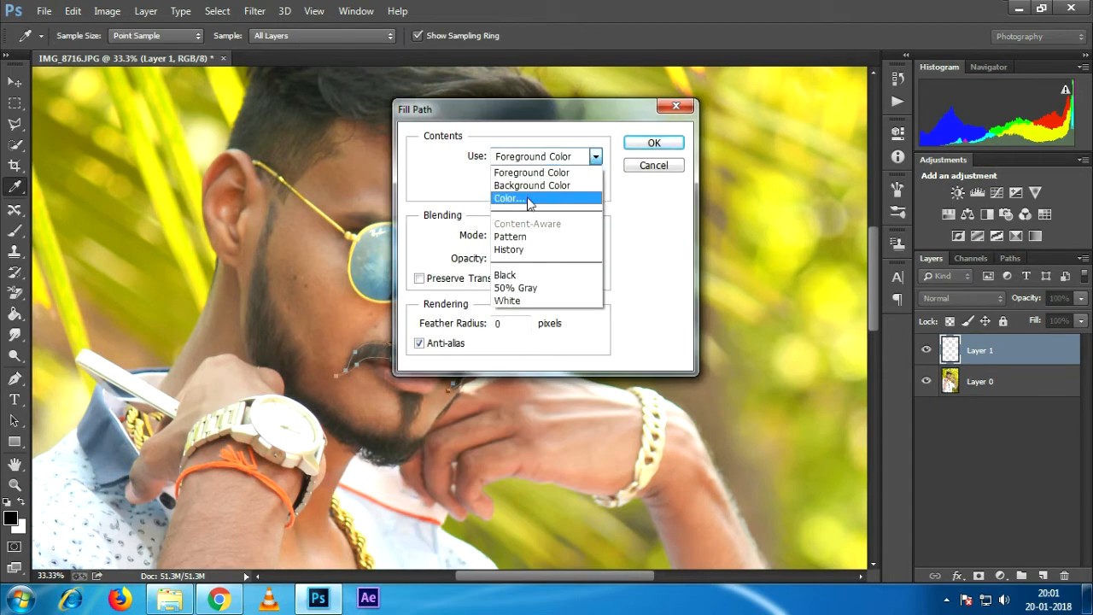
left_click(523, 197)
type("000000")
left_click(707, 134)
left_click(654, 144)
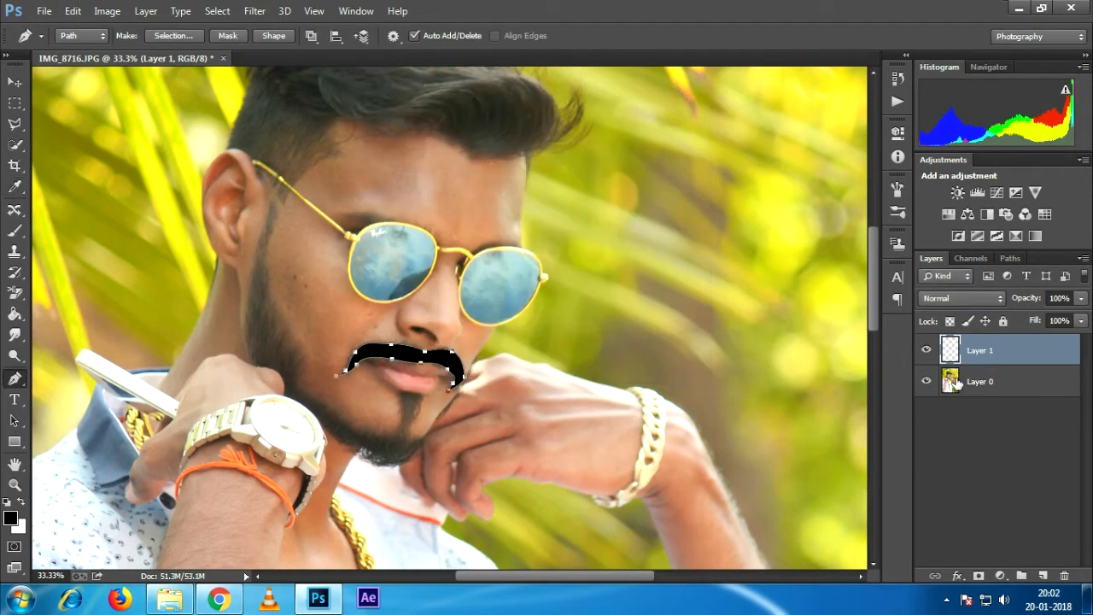
key("ctrl+[")
key("Return")
Trace a Pen tool path around the beard, from below the lip along the chin and jaw up to the sideburn
left_click_drag(372, 227, 465, 201)
left_click(490, 362)
left_click(515, 365)
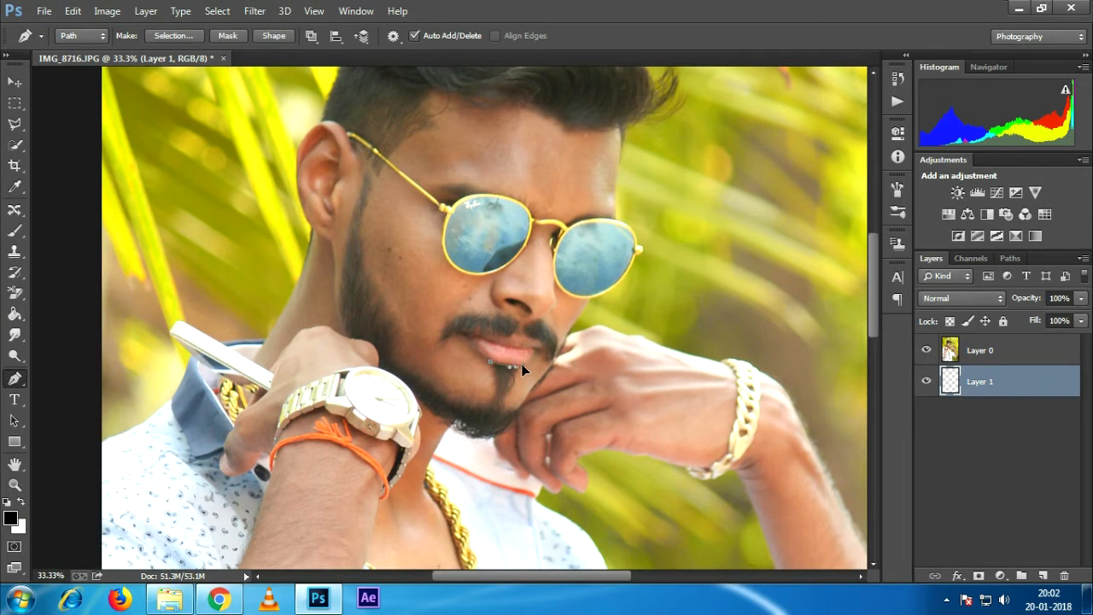
left_click(515, 410)
left_click_drag(516, 412, 526, 401)
left_click_drag(456, 437, 411, 395)
left_click_drag(350, 349, 342, 251)
left_click_drag(367, 178, 367, 175)
left_click(365, 169)
left_click_drag(390, 312, 401, 326)
left_click_drag(436, 390, 456, 406)
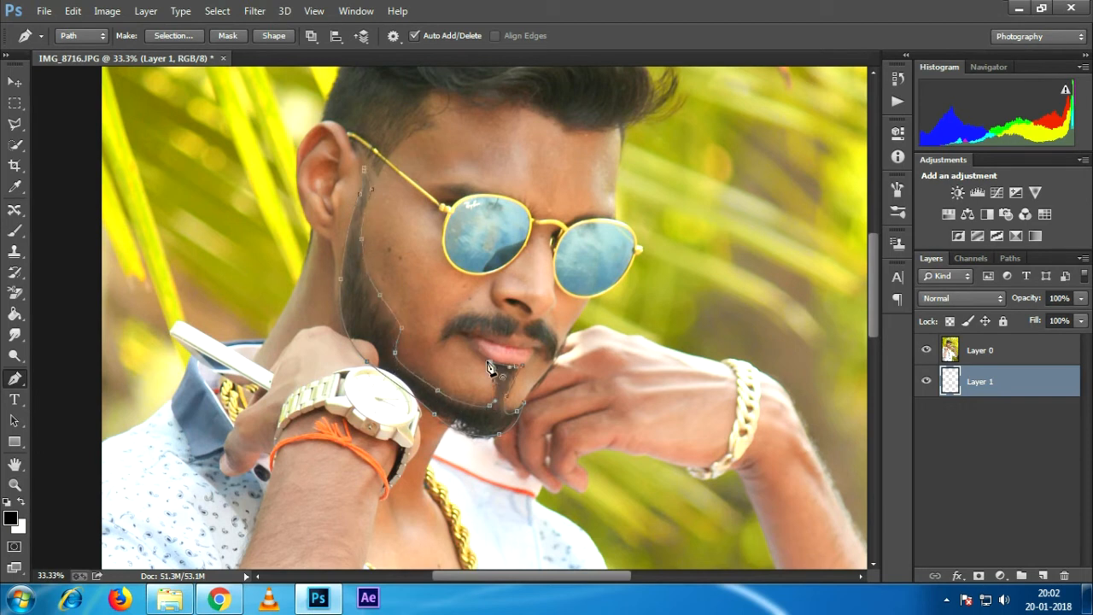
Fill the beard path with black on a new layer, check it with Layer 0 toggled, and dismiss the path
key("ctrl+shift+alt+n")
right_click(508, 396)
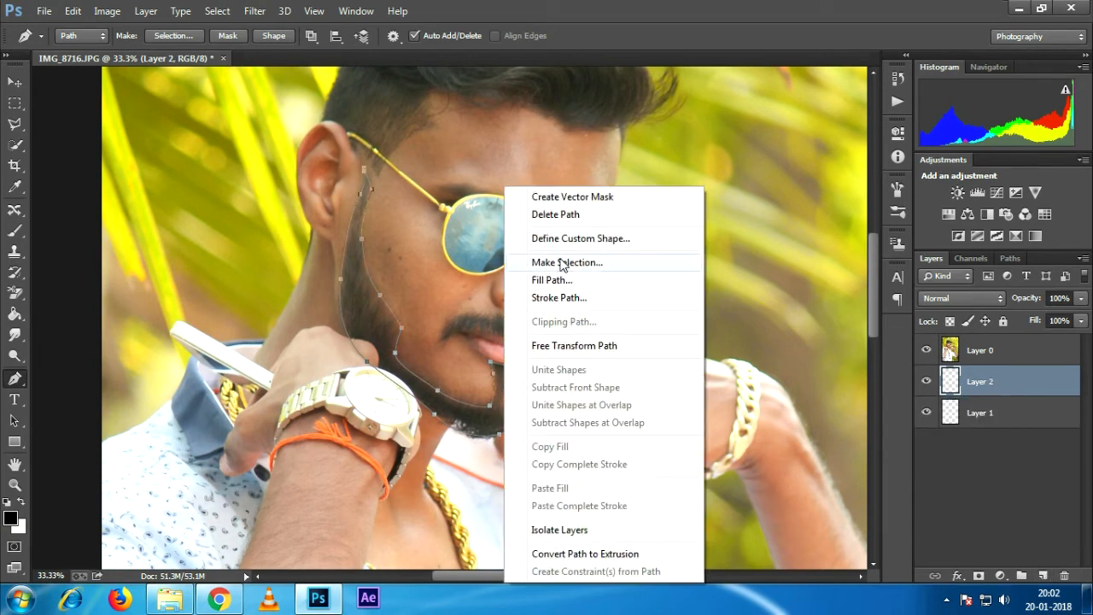
left_click(557, 280)
left_click(581, 160)
left_click(708, 134)
left_click(648, 141)
left_click(927, 352)
left_click(927, 351)
left_click(927, 351)
left_click(928, 351)
key("Return")
Start a Pen tool path along the forehead hairline and around the sideburn to the top of the ear
left_click_drag(428, 146, 467, 318)
left_click(637, 316)
left_click(574, 321)
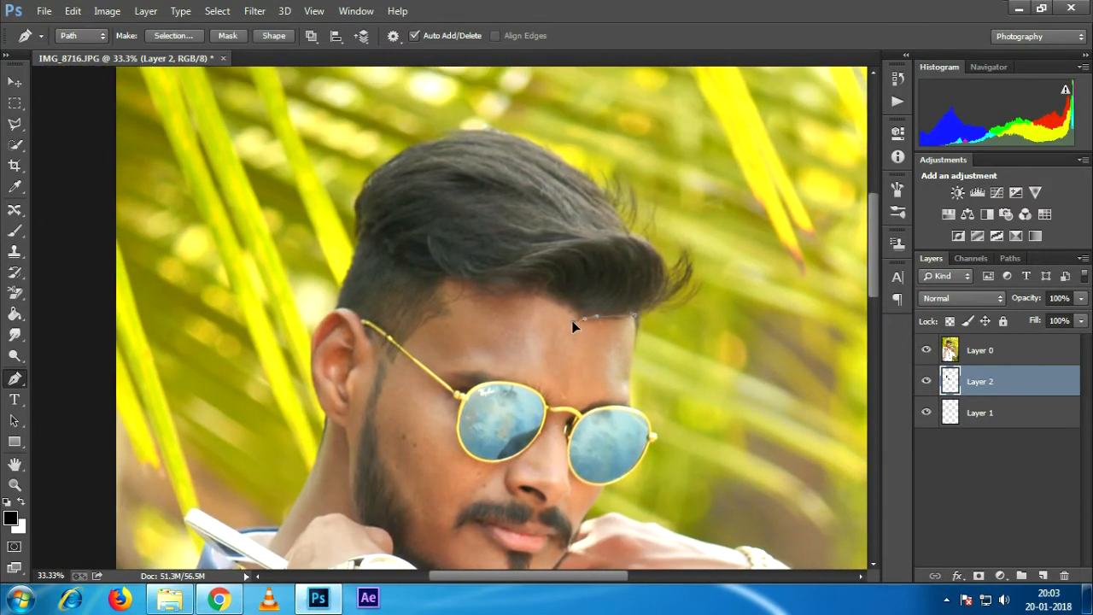
left_click_drag(443, 276, 456, 313)
left_click_drag(369, 329, 335, 307)
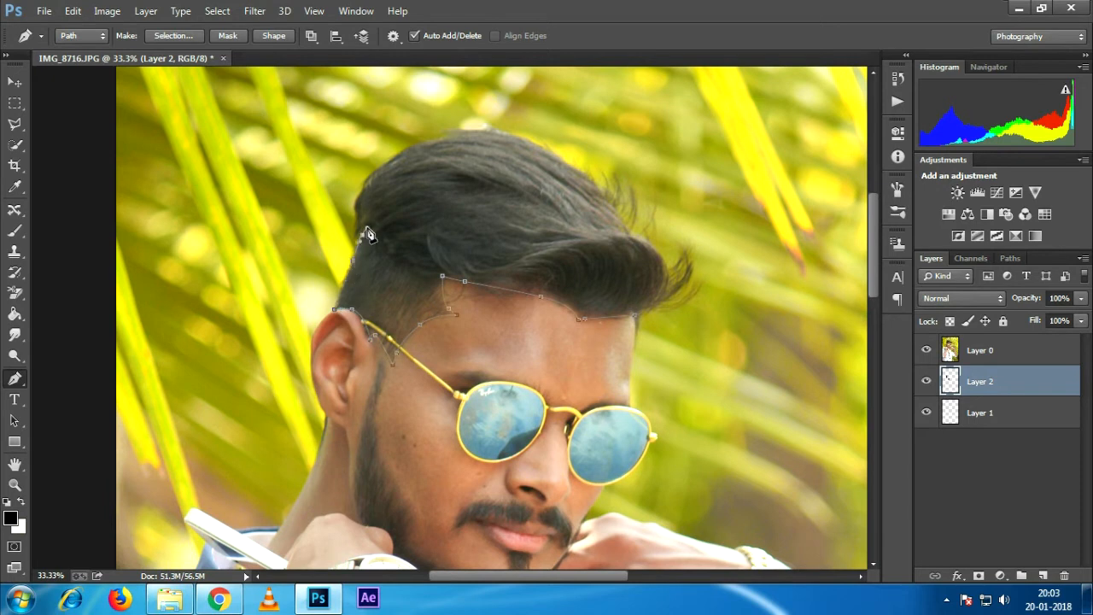
Continue the hair path up the back of the head, over the top and around the front tuft
left_click_drag(356, 219, 360, 196)
left_click_drag(589, 178, 600, 183)
left_click_drag(625, 219, 633, 237)
left_click_drag(663, 254, 663, 293)
left_click(659, 295)
key("ctrl+plus")
left_click_drag(620, 252, 418, 244)
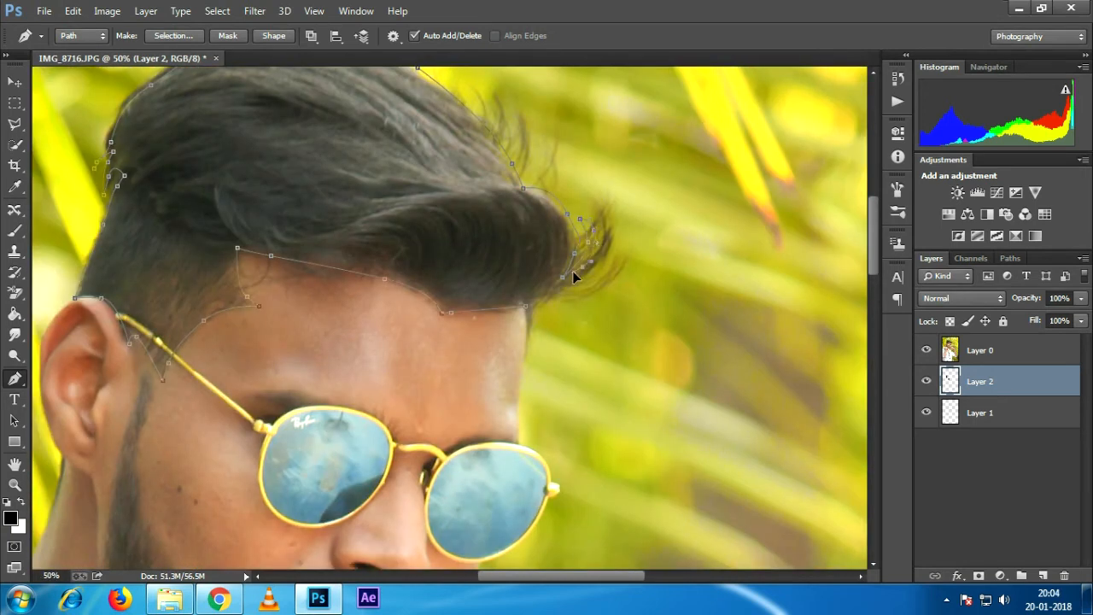
Undo the last path points at the front tuft and redraw the loose strands to finish the hair outline
key("ctrl+alt+z")
key("ctrl+alt+z")
key("ctrl+alt+z")
key("ctrl+alt+z")
key("ctrl+alt+z")
left_click_drag(587, 222, 570, 284)
scroll(517, 314, "down", 2)
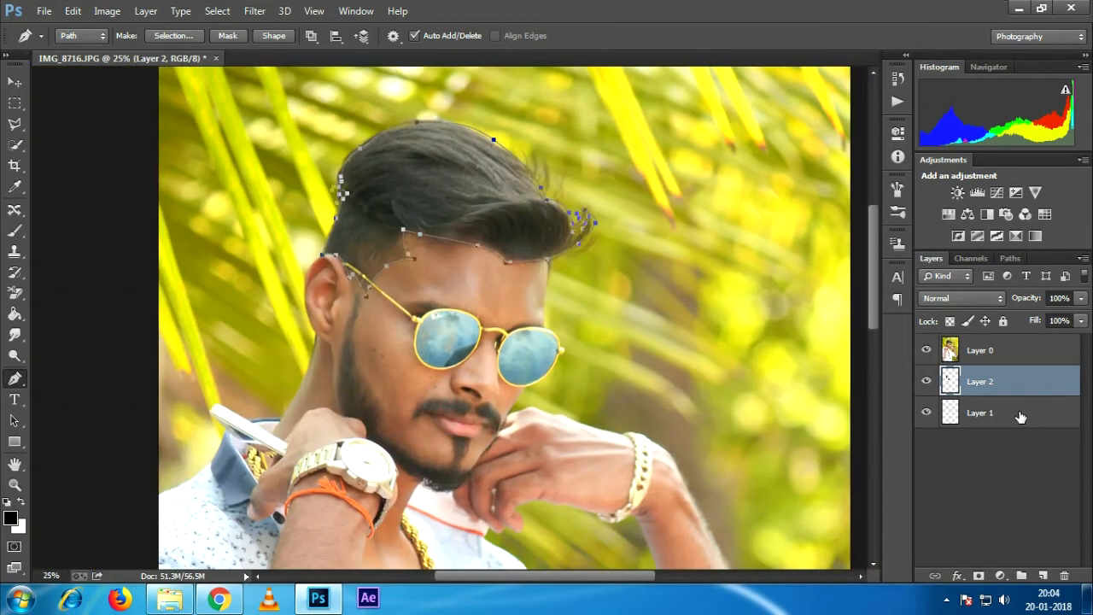
Fill the hair path with black on a new layer and check the silhouette with the photo layer hidden
left_click(1043, 575)
right_click(466, 168)
left_click(515, 265)
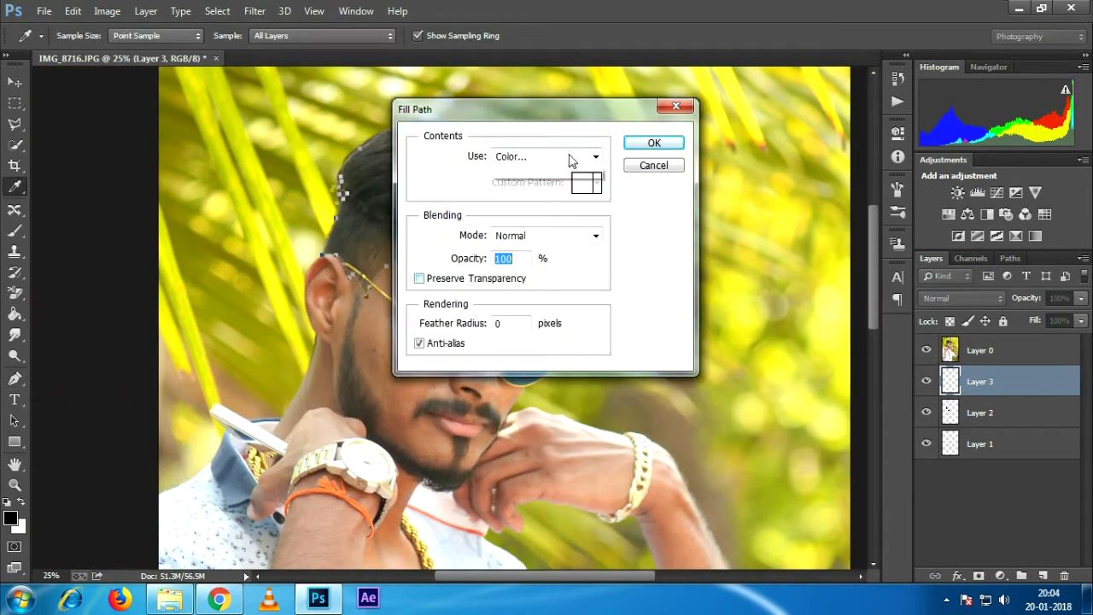
left_click(571, 156)
left_click(530, 201)
left_click(706, 137)
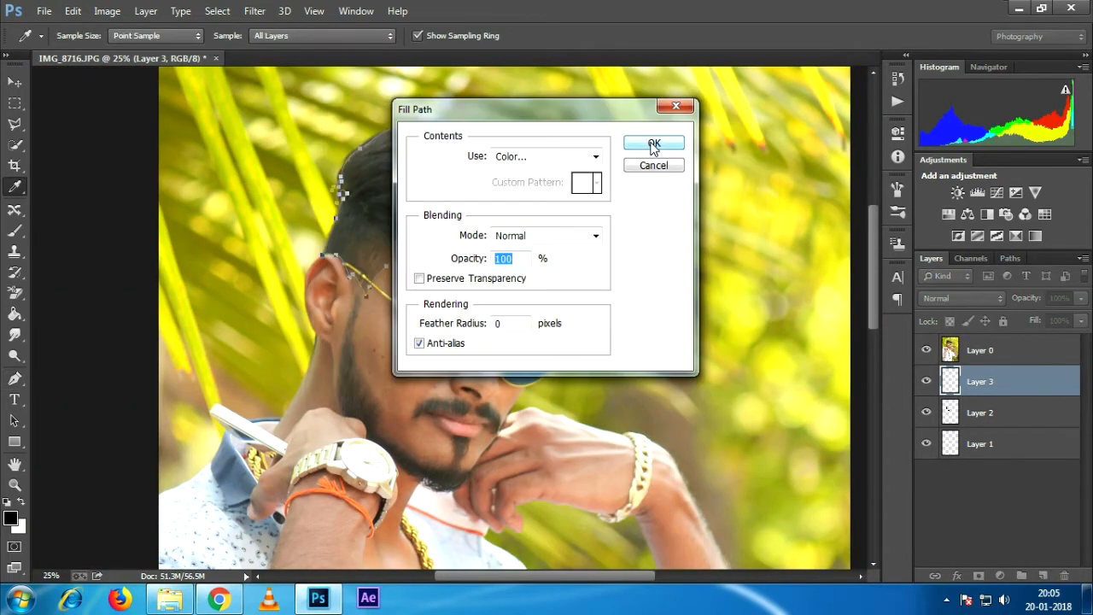
left_click(653, 144)
left_click(926, 350)
key("Return")
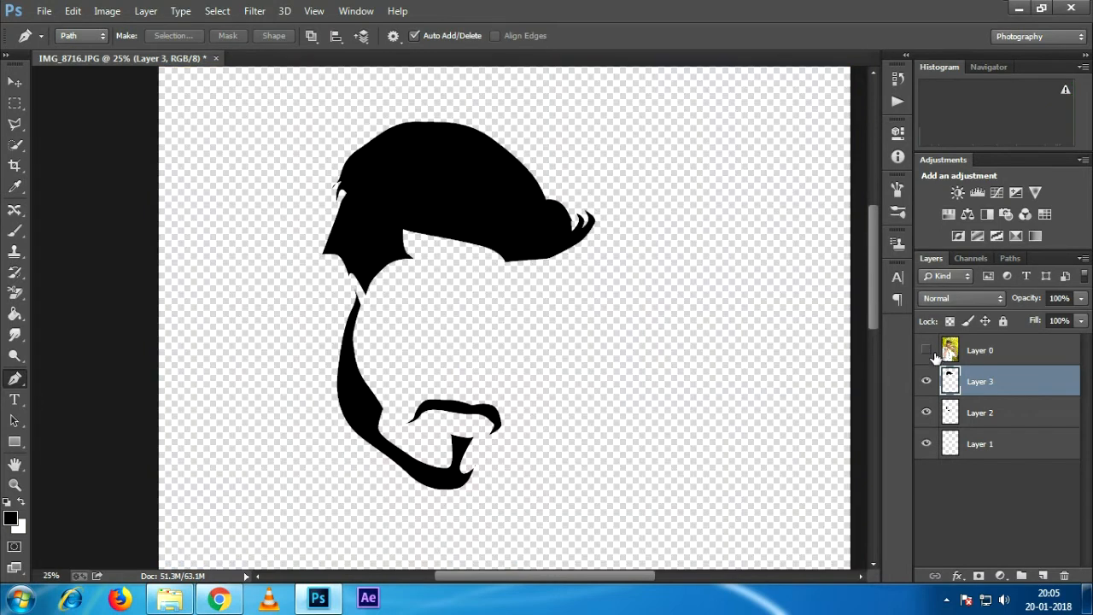
left_click(926, 351)
Start a Pen tool path along the upper rim of the left sunglasses lens on new Layer 4
left_click_drag(442, 310, 463, 235)
key("ctrl+plus")
key("ctrl+plus")
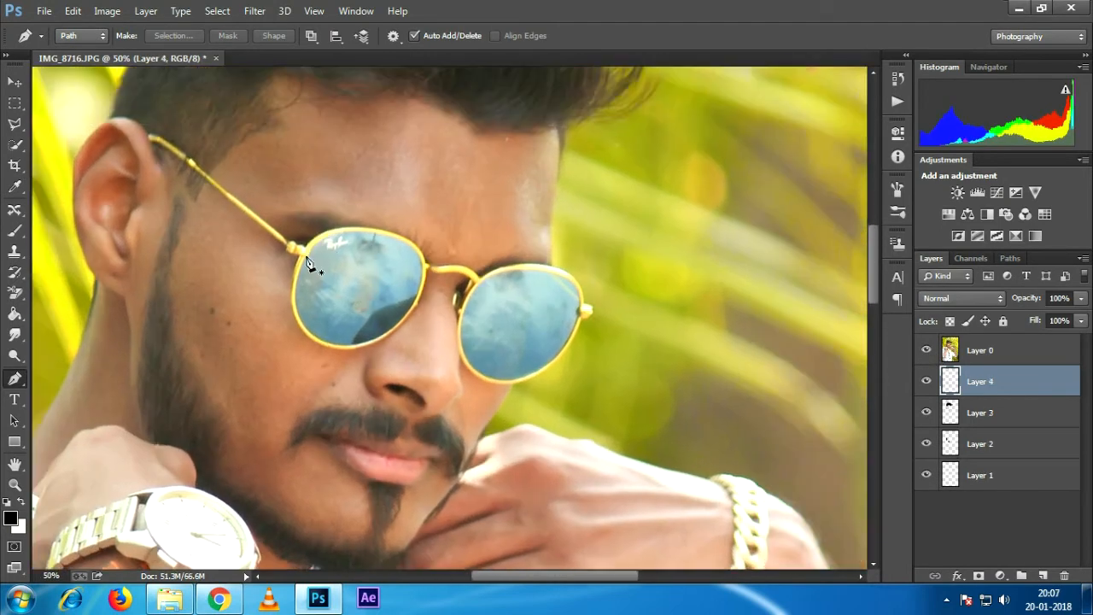
left_click(307, 256)
left_click_drag(386, 237, 425, 281)
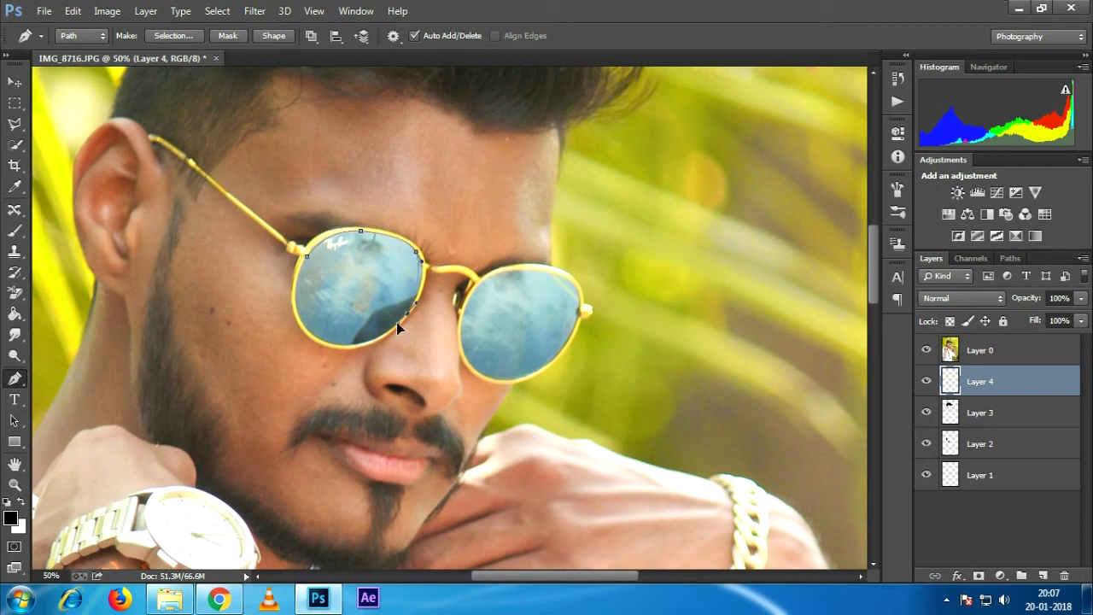
left_click_drag(379, 339, 385, 344)
left_click(354, 346)
left_click_drag(355, 348, 331, 343)
key("ctrl+alt+z")
key("ctrl+alt+z")
Continue the sunglasses path across the bridge, around the right lens and back around the left lens
left_click(425, 264)
left_click_drag(539, 270, 577, 292)
left_click_drag(566, 345, 546, 369)
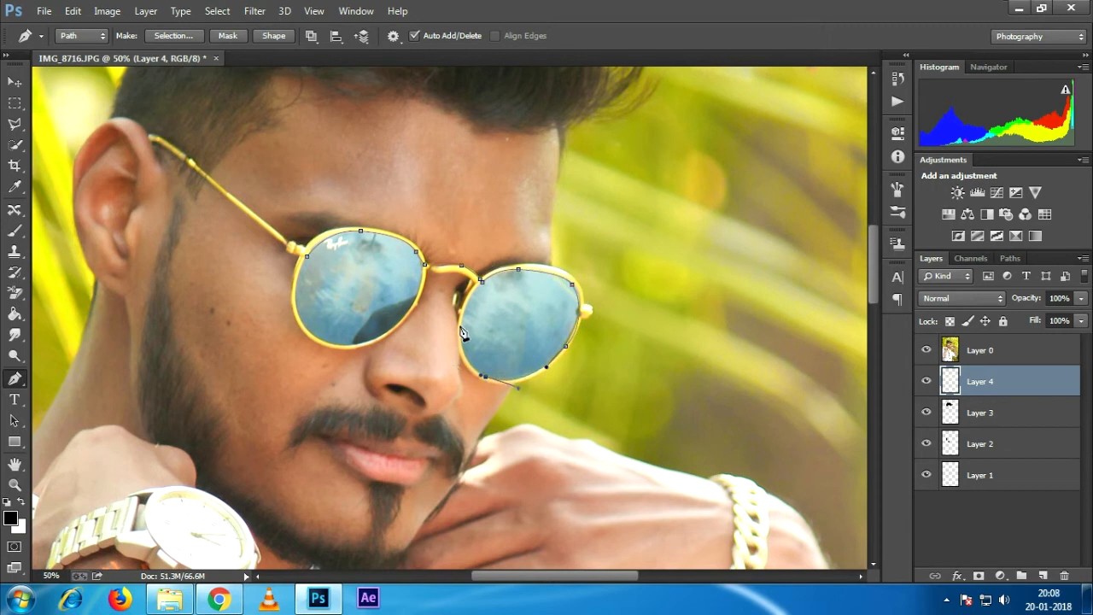
left_click_drag(472, 294, 478, 286)
key("ctrl+z")
left_click(293, 304)
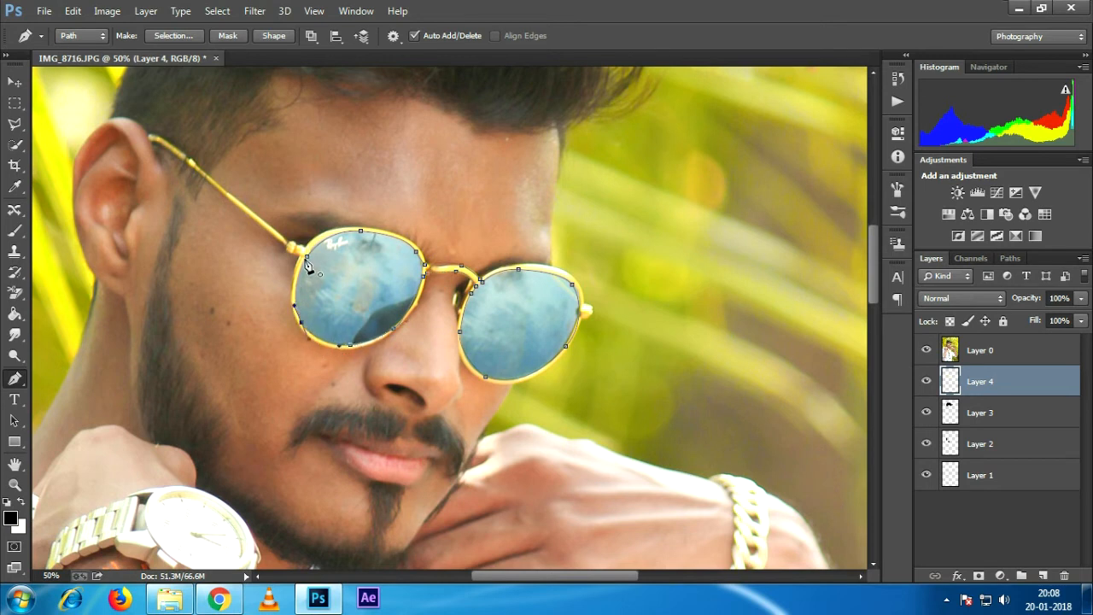
Add a new layer and fill the sunglasses path with a custom colour chosen in the colour picker
right_click(380, 290)
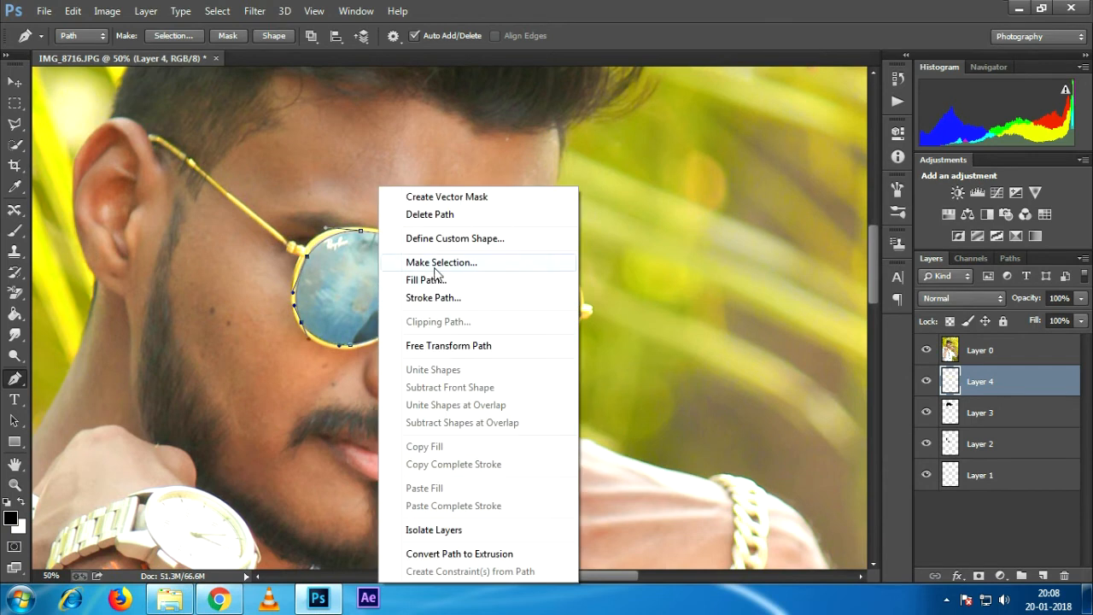
left_click(341, 255)
left_click(1043, 575)
right_click(377, 292)
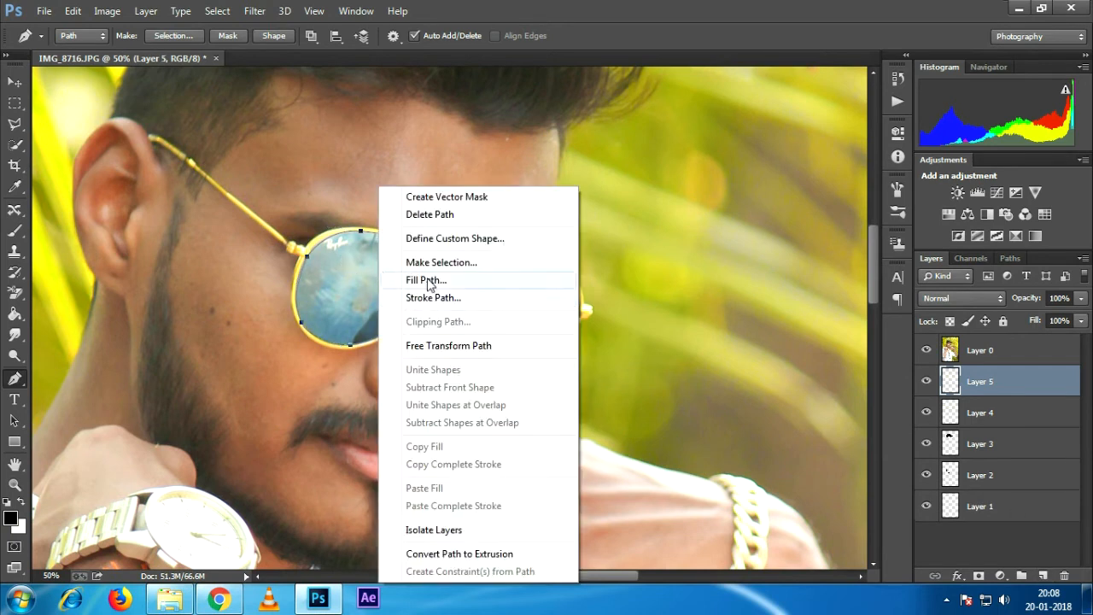
left_click(425, 280)
left_click(539, 157)
left_click(516, 195)
left_click_drag(507, 135, 642, 132)
left_click_drag(377, 300, 350, 325)
mouse_move(676, 282)
left_mouse_down()
mouse_move(626, 180)
mouse_move(581, 171)
mouse_move(676, 229)
mouse_move(592, 188)
mouse_move(595, 176)
mouse_move(629, 176)
mouse_move(629, 195)
mouse_move(610, 191)
mouse_move(586, 267)
mouse_move(606, 209)
mouse_move(594, 205)
left_mouse_up()
left_click(728, 245)
left_click(854, 166)
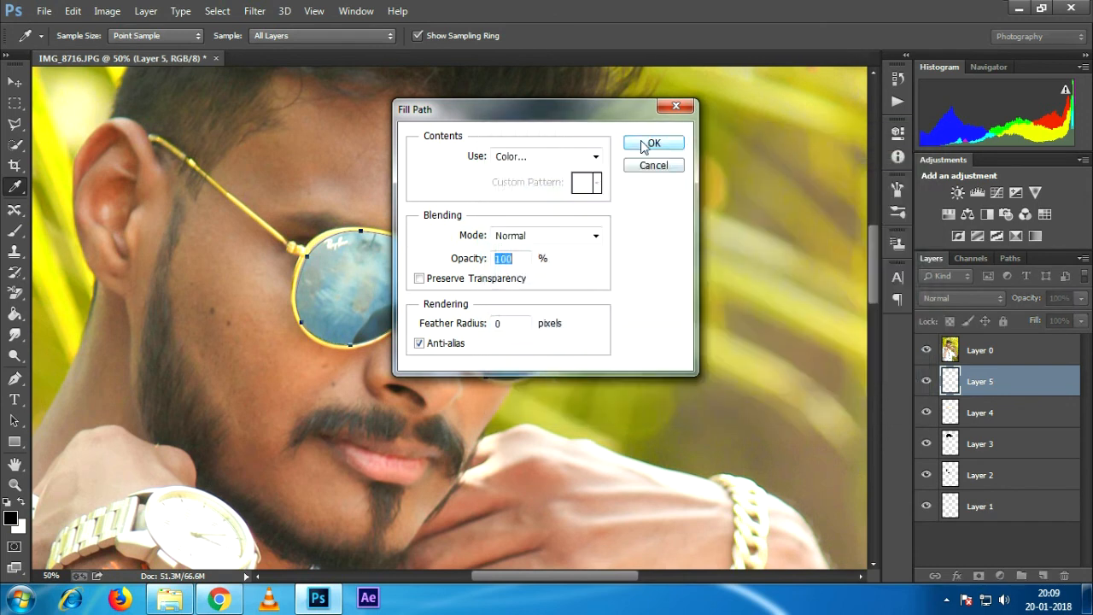
left_click(652, 142)
Hide Layer 4 and toggle the photo layer's visibility to check the filled sunglasses
left_click(928, 362)
left_click(927, 351)
key("ctrl+0")
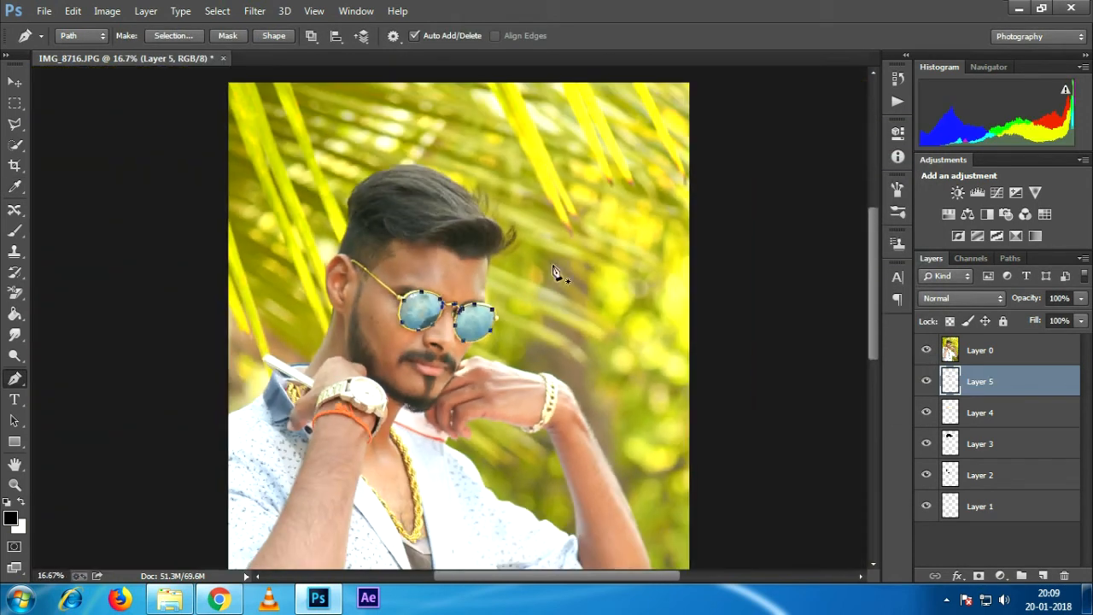
left_click(926, 412)
left_click(927, 351)
left_click(927, 351)
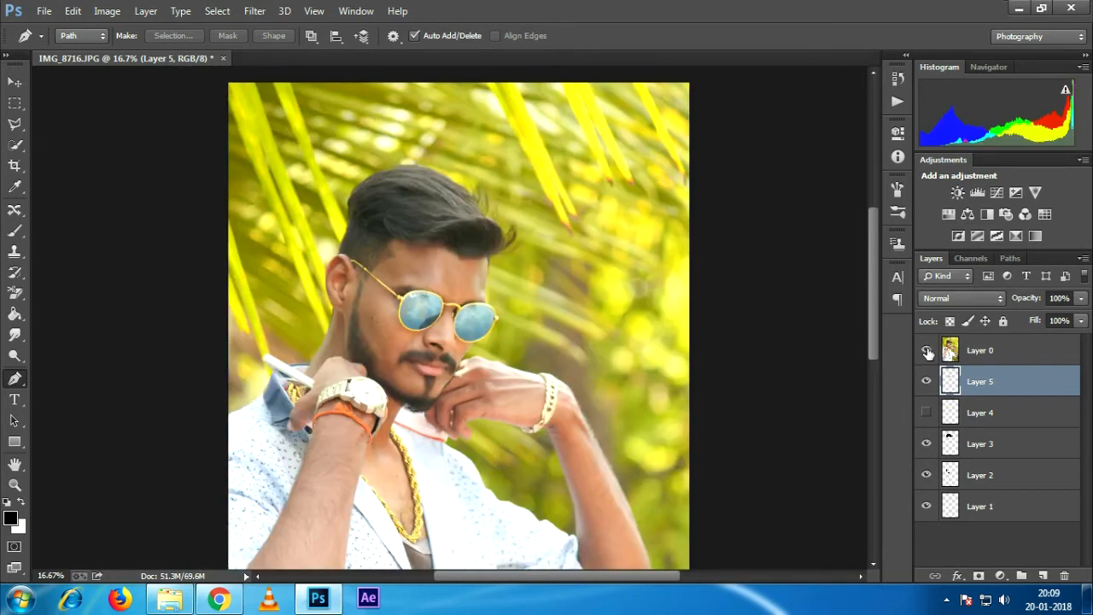
Refill the sunglasses path on Layer 5 with blue-violet, dismiss the path and check the artwork without the photo
key("ctrl+plus")
right_click(418, 316)
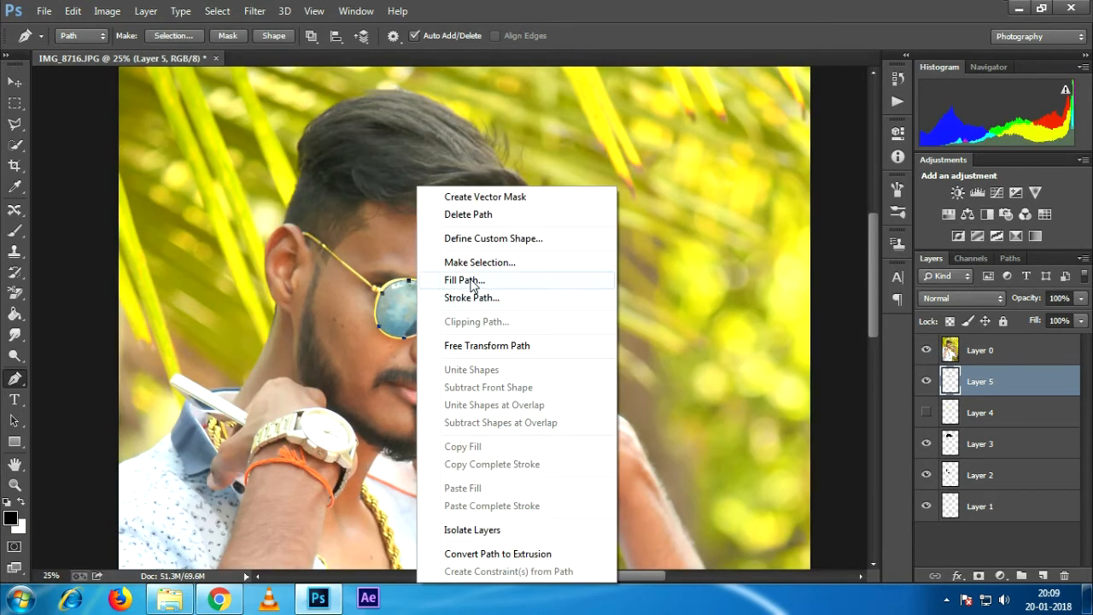
left_click(454, 281)
left_click(583, 155)
left_click_drag(618, 188, 637, 173)
left_click(861, 164)
left_click(656, 142)
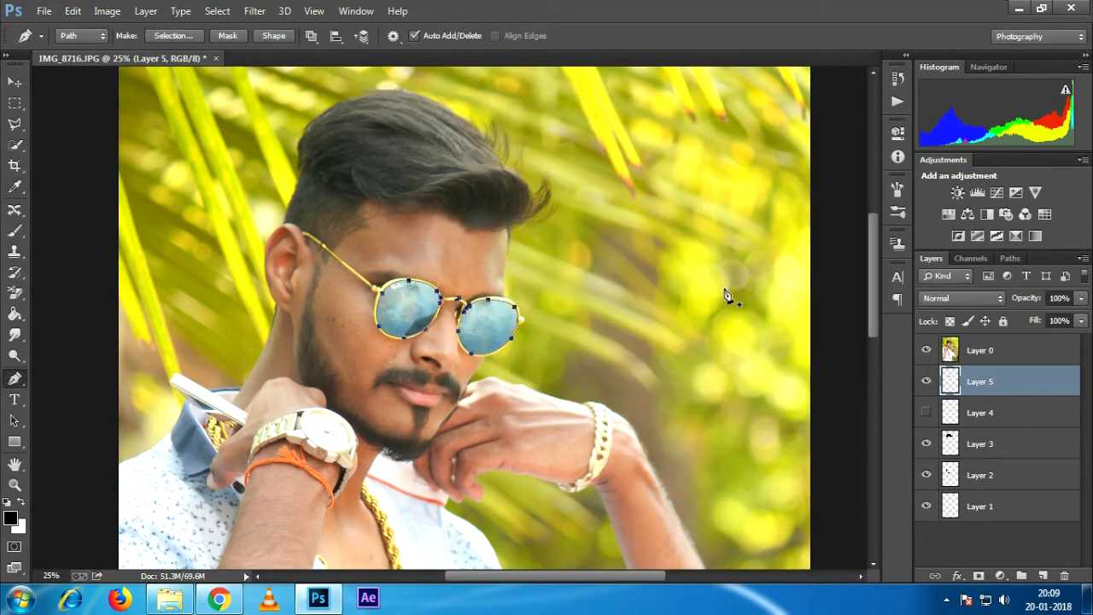
left_click(927, 351)
key("Return")
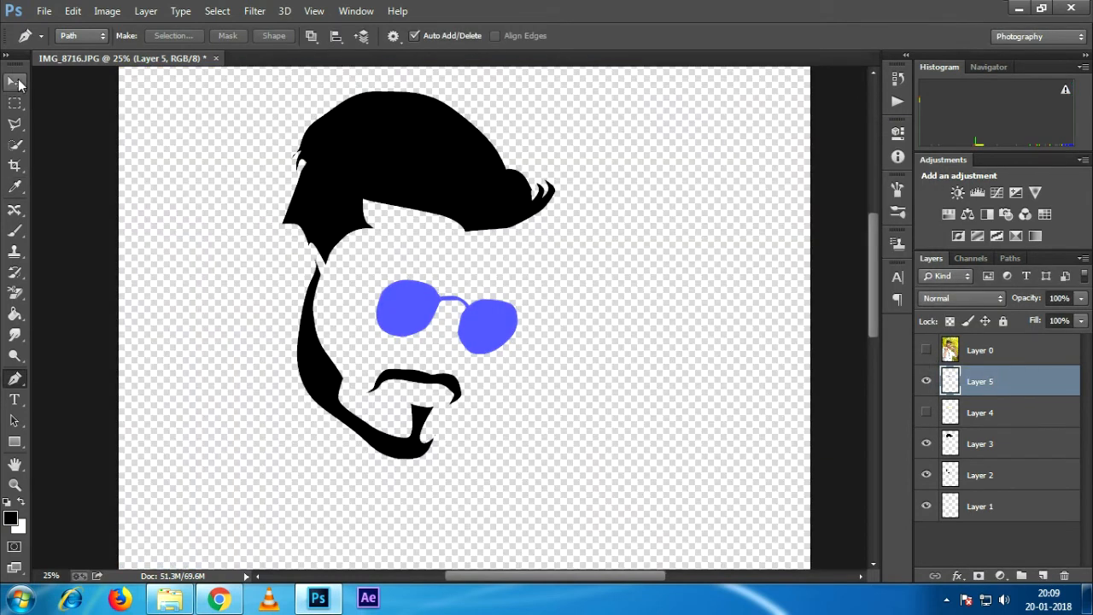
key("ctrl+minus")
left_click(927, 351)
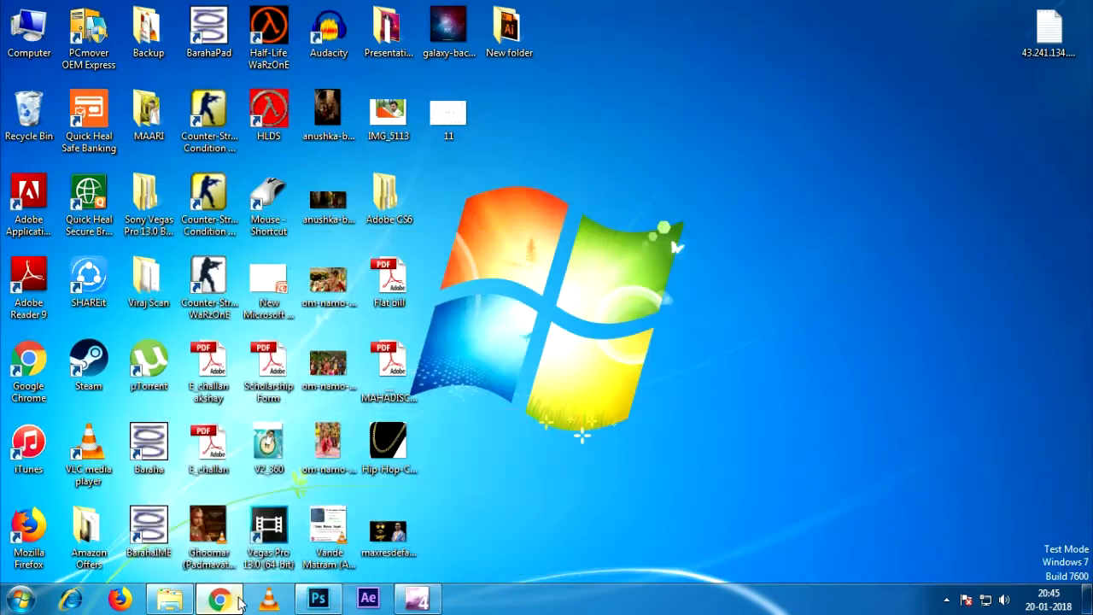
Switch to Chrome and search Google Images for "Galaxy background"
type("Galaxy background")
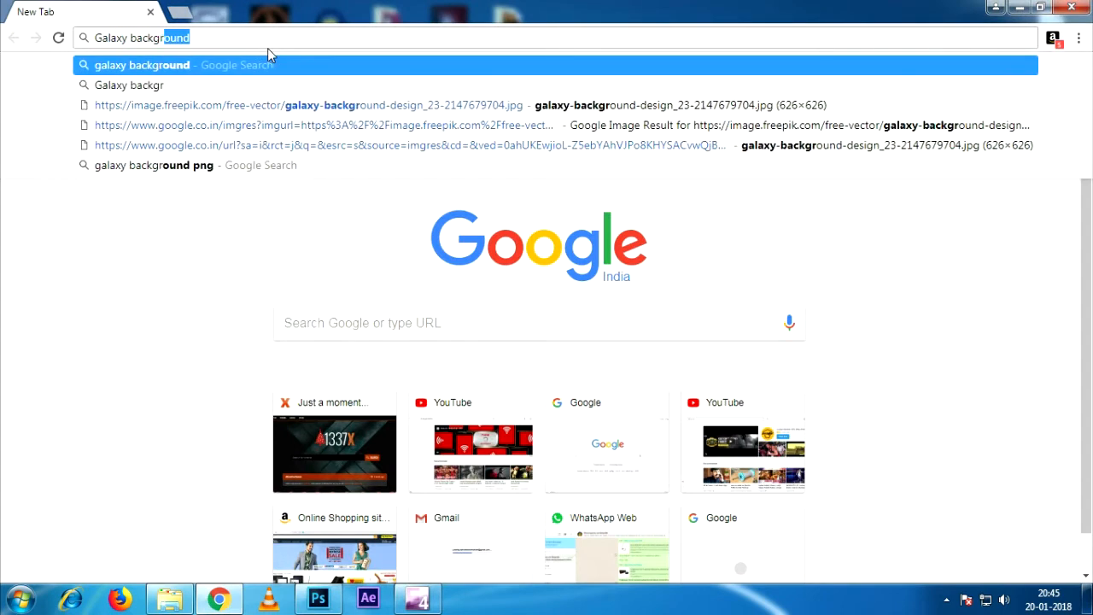
key("Return")
left_click(188, 131)
Find the Freepik galaxy background design among the image results and open it at full size
left_click_drag(1087, 141, 1090, 256)
left_click(1013, 198)
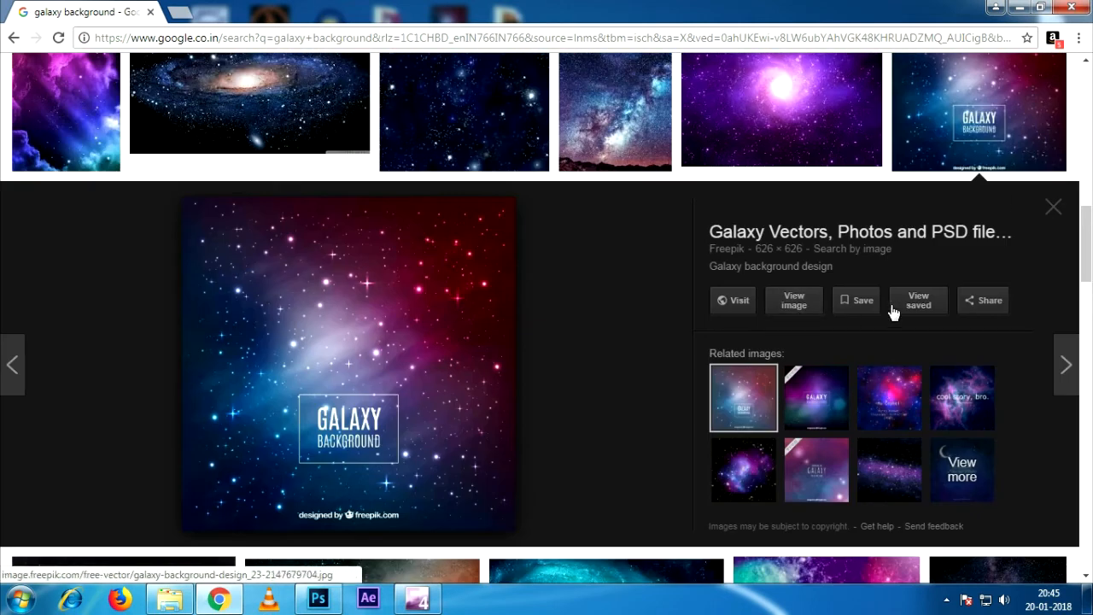
left_click(794, 299)
Save the galaxy image to the Desktop as 111 in JPEG format and close its browser tab
right_click(557, 283)
left_click(606, 288)
type("111")
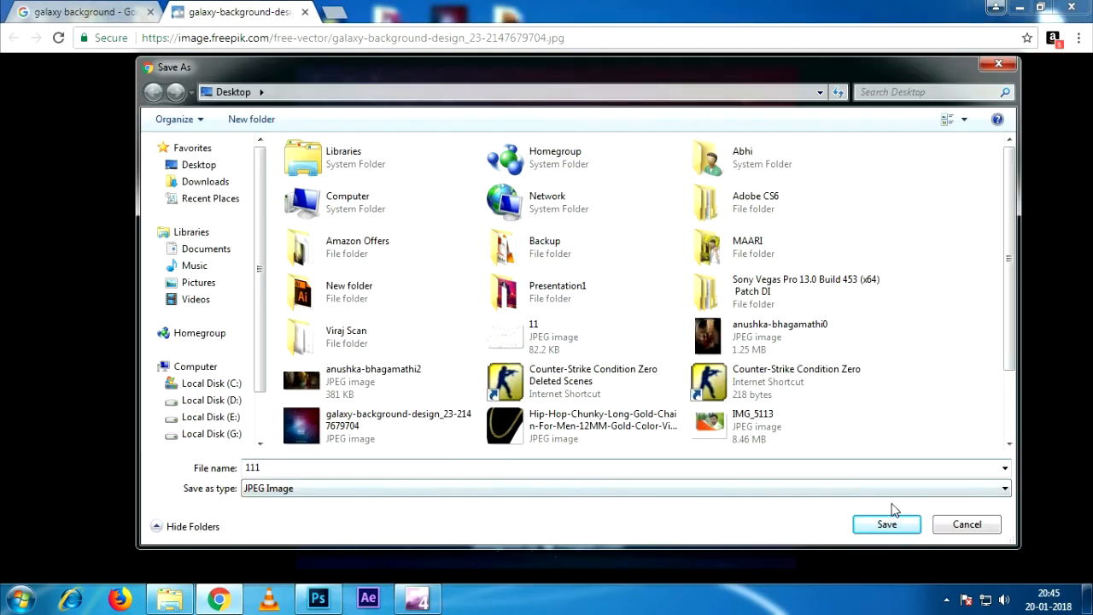
key("Return")
left_click(304, 12)
scroll(279, 185, "up", 12)
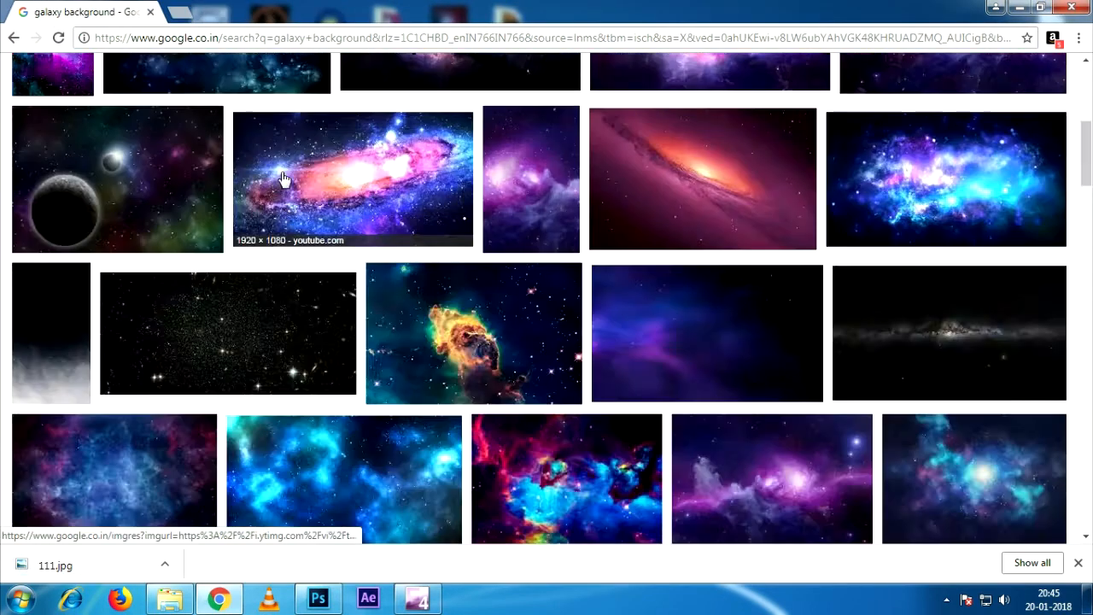
Switch back to Photoshop and convert the locked Background of 111.jpg into the editable Layer 0
left_click(1017, 8)
left_click(317, 598)
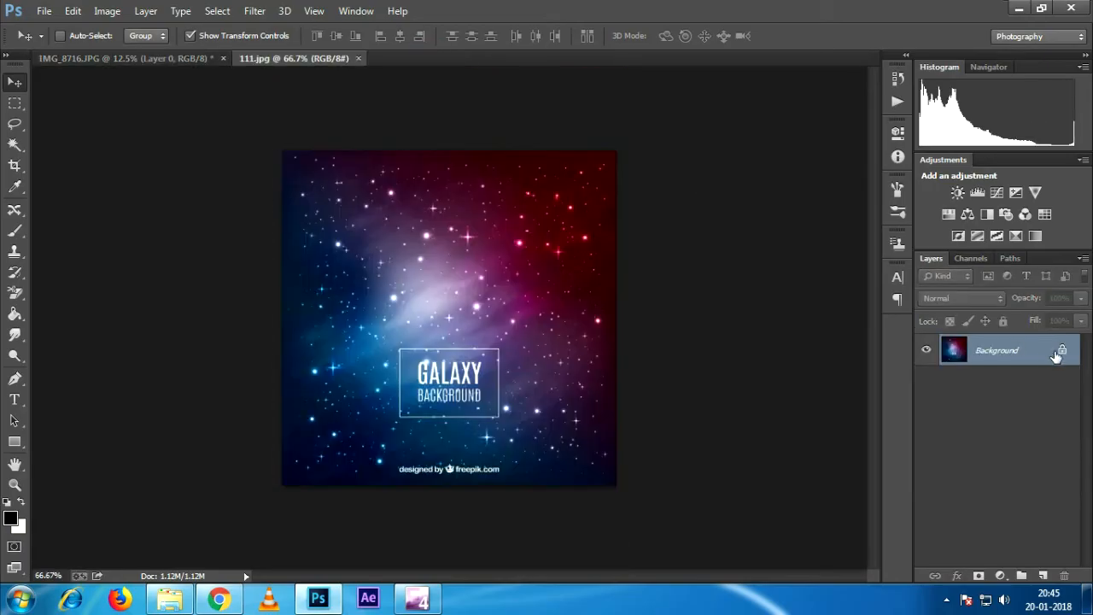
double_click(1054, 351)
left_click(673, 190)
Move the galaxy image into IMG_8716.JPG and stretch it to cover the whole canvas
left_click_drag(444, 256, 302, 92)
left_click_drag(339, 131, 621, 573)
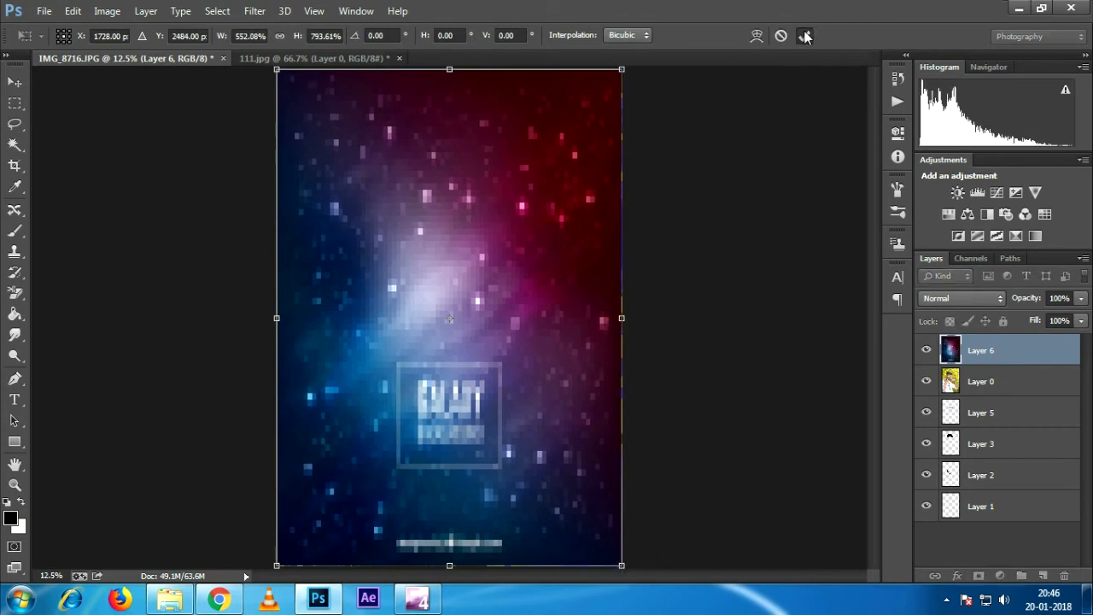
key("Return")
Remove the boxed GALAXY BACKGROUND title and the freepik.com credit by relocating them off the canvas with the Content-Aware Move tool
key("j")
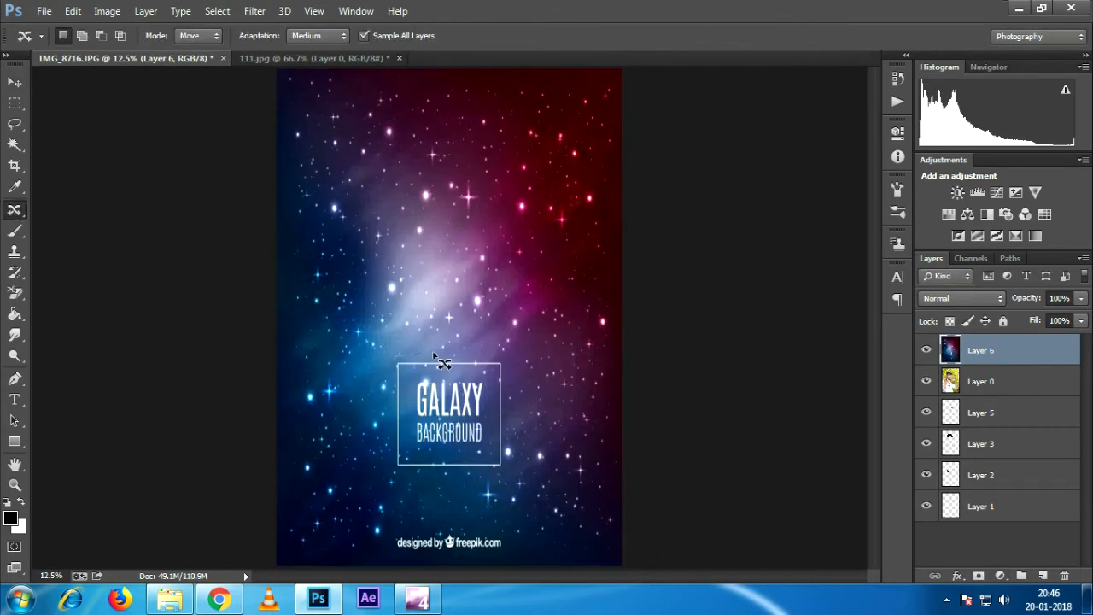
mouse_move(377, 371)
left_mouse_down()
mouse_move(394, 427)
mouse_move(462, 486)
mouse_move(512, 427)
mouse_move(481, 360)
mouse_move(666, 509)
mouse_move(700, 566)
left_mouse_up()
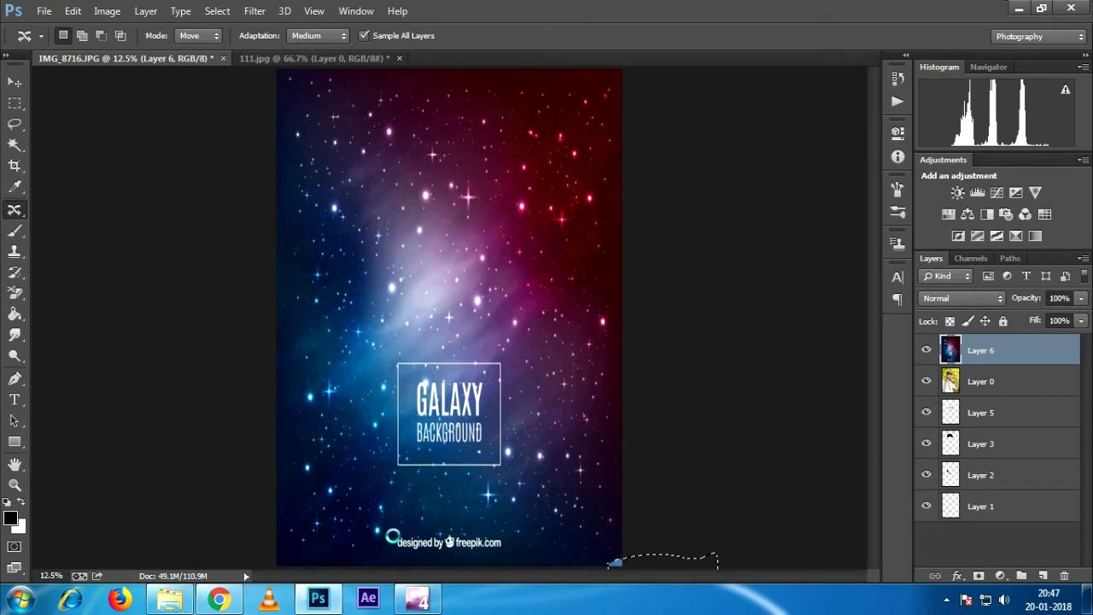
mouse_move(389, 535)
left_mouse_down()
mouse_move(519, 555)
mouse_move(388, 536)
mouse_move(397, 570)
mouse_move(229, 572)
left_mouse_up()
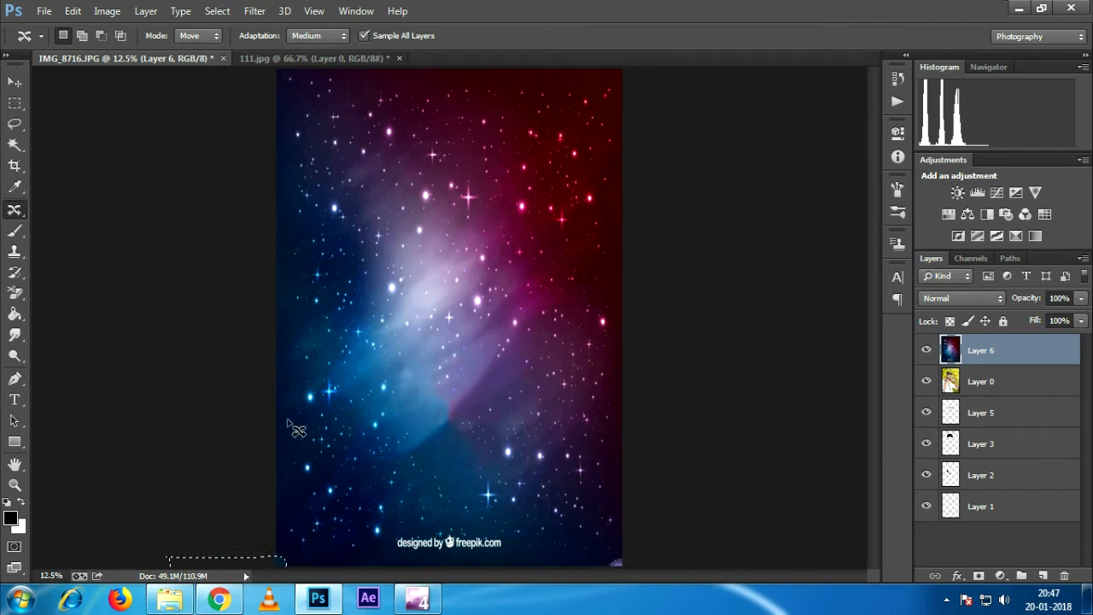
left_click(15, 124)
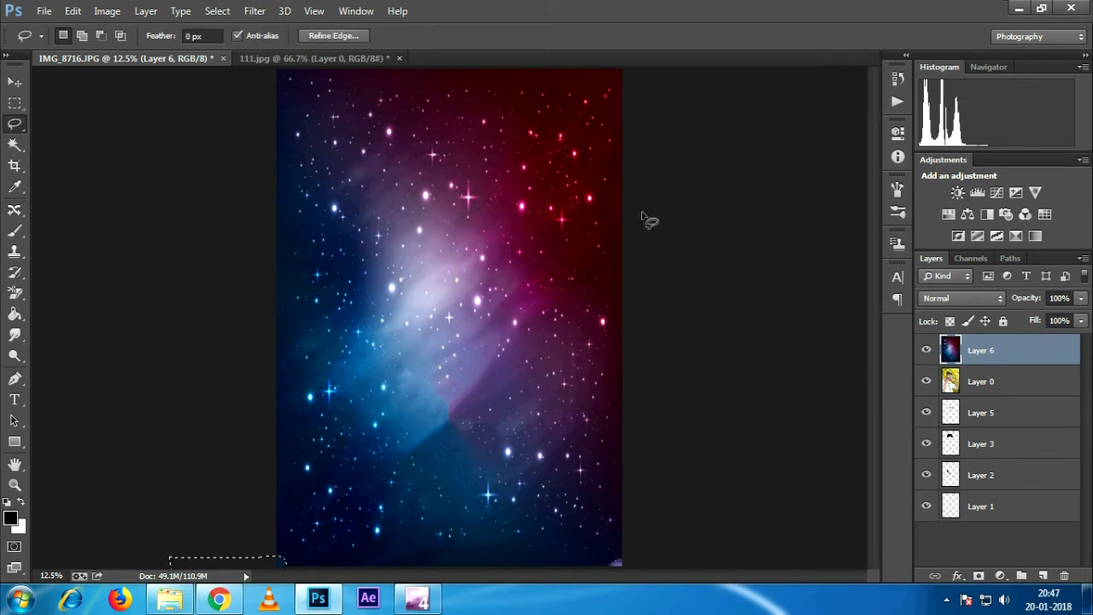
left_click(374, 374)
Enlarge the galaxy layer past the canvas edges so the displaced remnants fall outside the visible area
left_click(14, 87)
left_click_drag(277, 69, 239, 35)
left_click_drag(622, 565, 654, 611)
left_click_drag(582, 404, 590, 411)
left_click(803, 35)
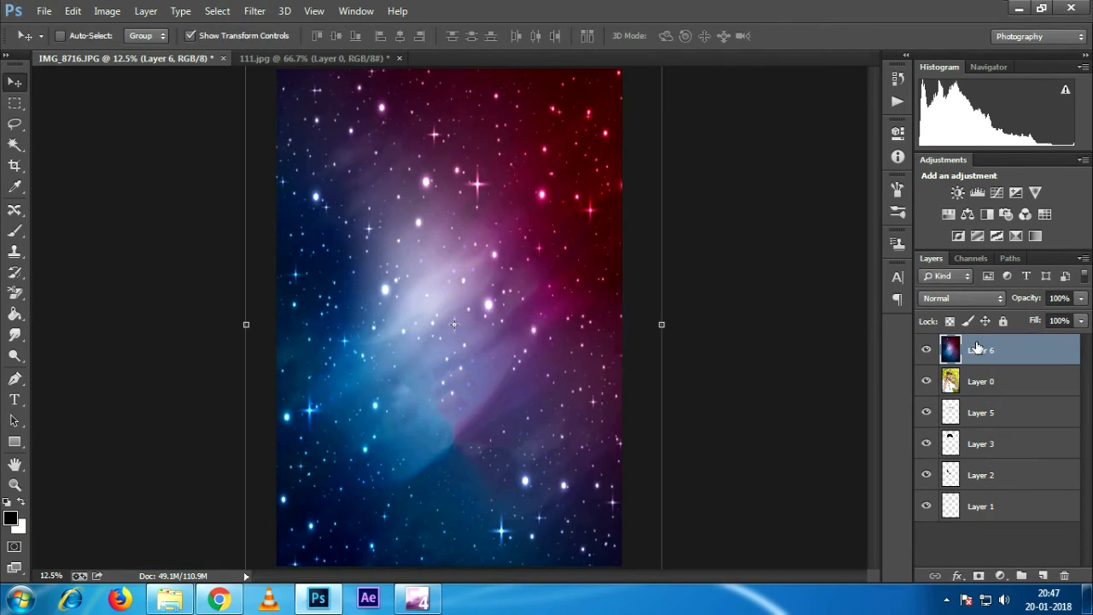
Place the galaxy layer at the very bottom of the layer stack and hide the portrait photo layer
left_click_drag(982, 351, 972, 544)
left_click(927, 350)
Select Layers 5, 3, 2 and 1 together, scale the vector face up and position it in the upper middle of the galaxy
left_click(982, 380)
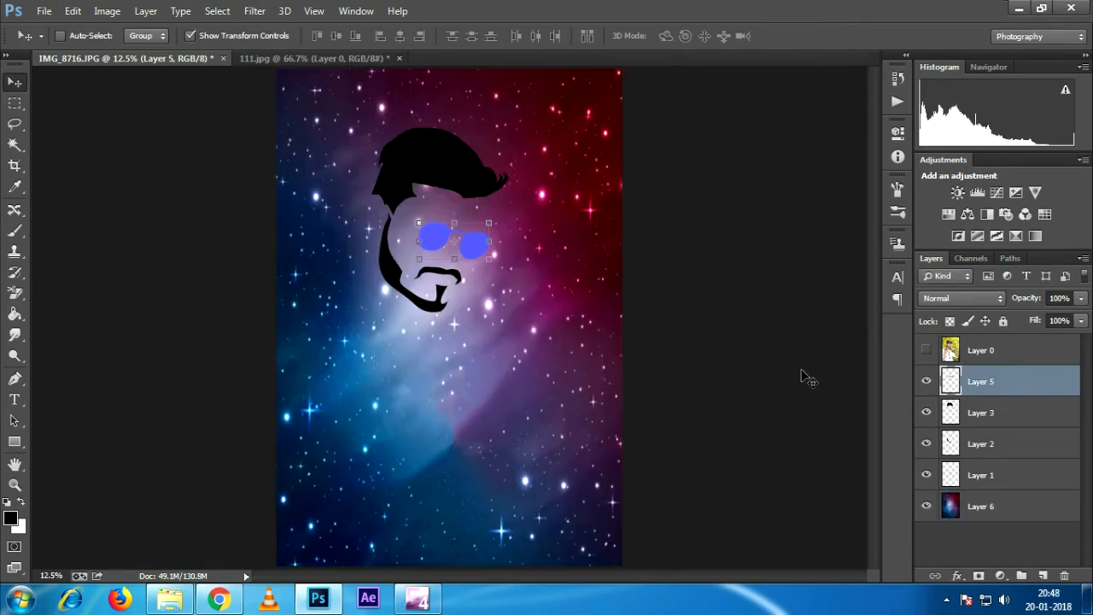
left_click(982, 412, "shift")
left_click(986, 475, "shift")
left_click_drag(414, 174, 387, 170)
key("ctrl+t")
left_click_drag(481, 309, 527, 372)
left_click_drag(489, 252, 500, 235)
mouse_move(456, 384)
left_mouse_down()
mouse_move(475, 384)
mouse_move(456, 384)
left_mouse_up()
left_click_drag(482, 268, 470, 269)
left_click(804, 34)
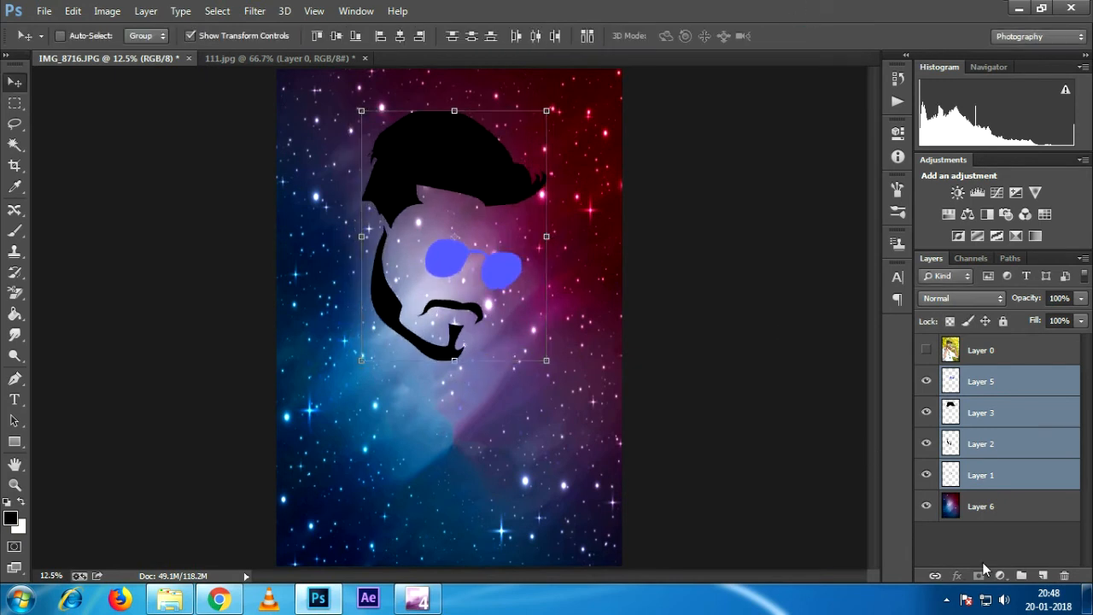
key("alt+ctrl+a")
left_click(1002, 513)
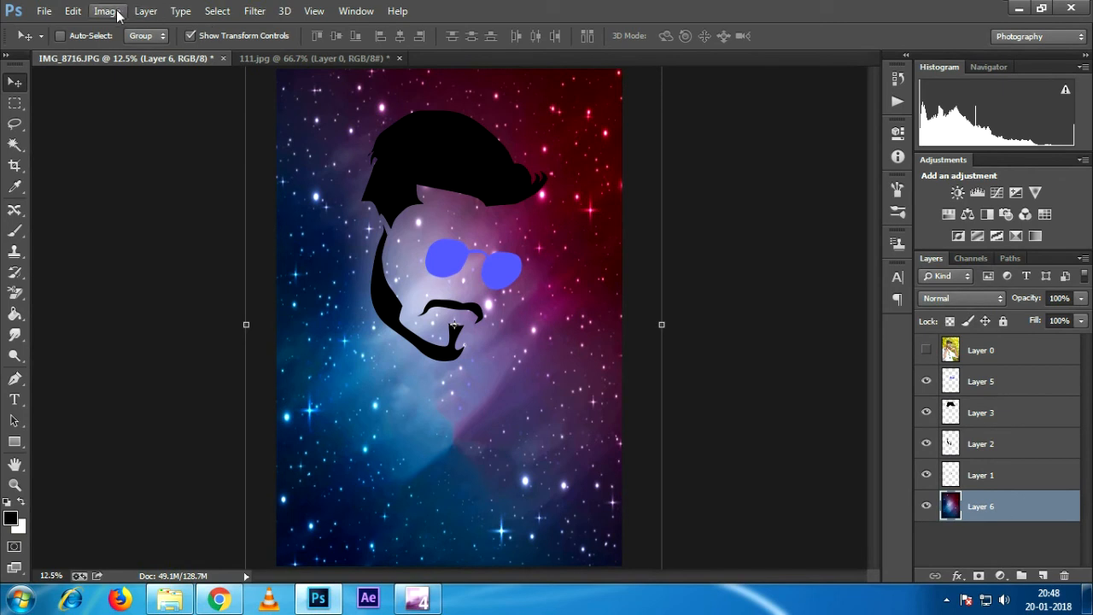
Switch to Chrome and search Google Images for "Maari poster" in a new tab
key("alt+Tab")
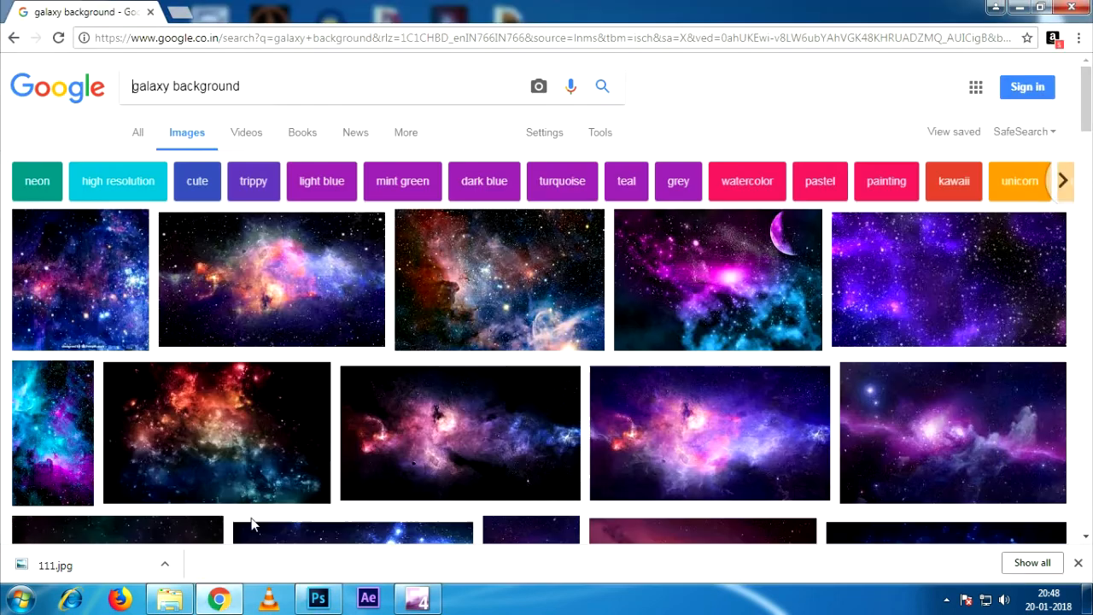
left_click(195, 15)
type("Maari poster")
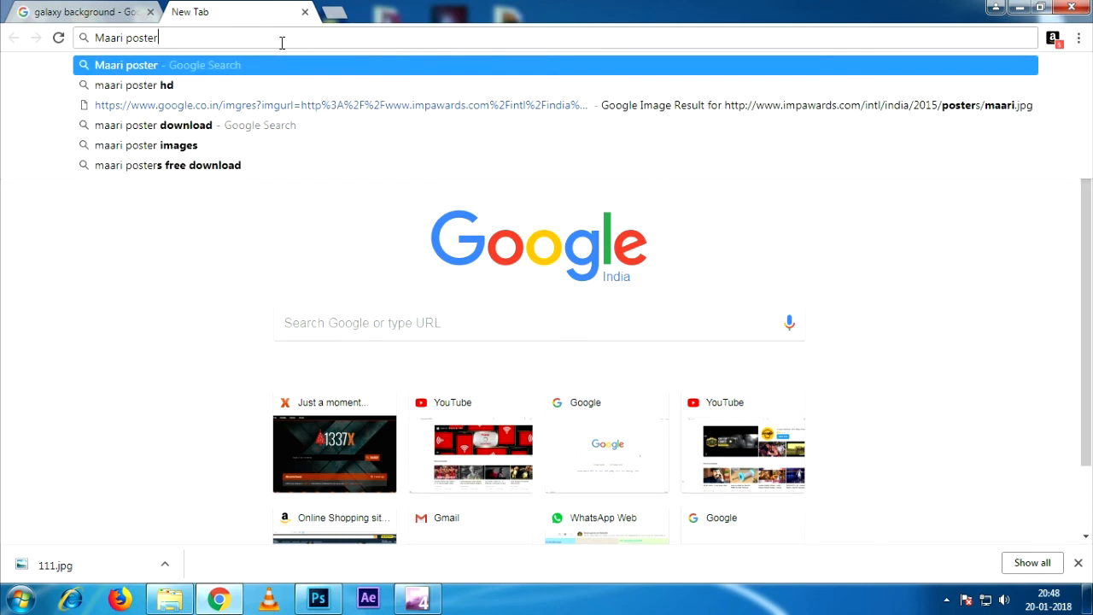
key("Return")
left_click(186, 135)
scroll(1090, 175, "down", 3)
scroll(1091, 175, "down", 5)
Open the black and gold Maari 2 poster at full size, save it as maxresdefault (1).jpg and close its tab
left_click(418, 238)
left_click(781, 292)
right_click(396, 127)
left_click(431, 160)
left_click(905, 564)
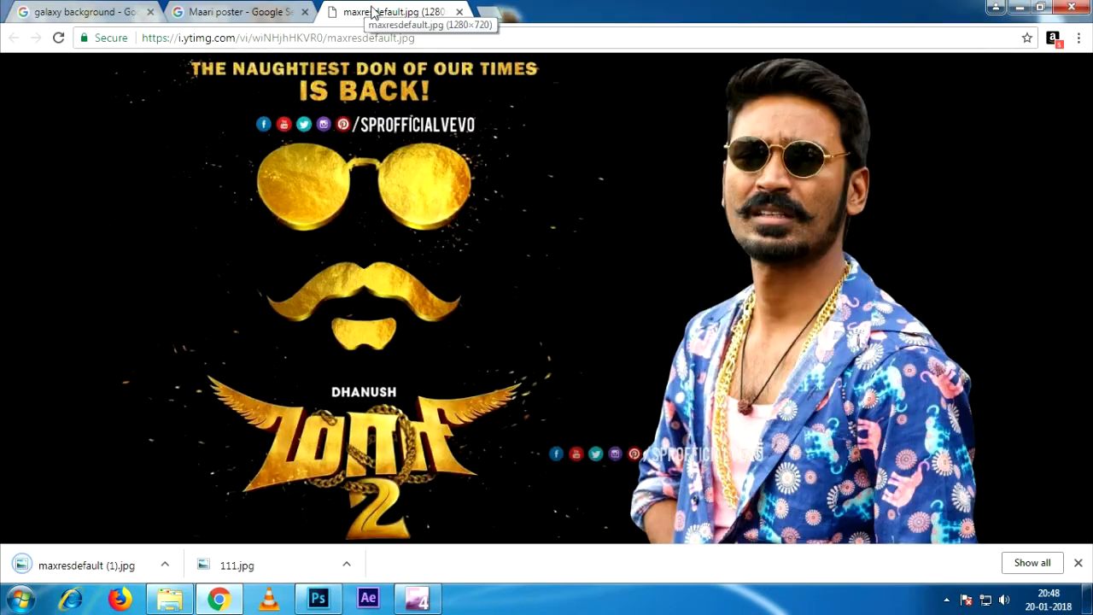
middle_click(373, 12)
Open the saved poster in Photoshop as a separate document and convert its locked Background into the editable Layer 0
left_click(1019, 7)
left_click_drag(452, 288, 476, 64)
left_click(14, 104)
double_click(1042, 349)
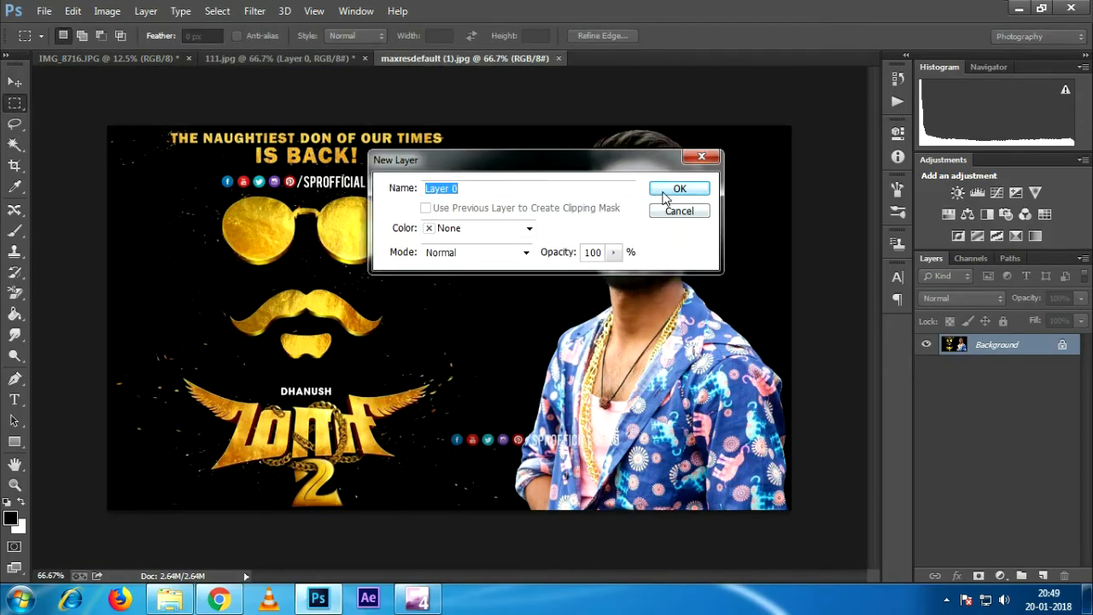
left_click(677, 188)
Select the gold Maari 2 title at the poster's lower left and delete everything outside the selection
left_click_drag(462, 484, 442, 510)
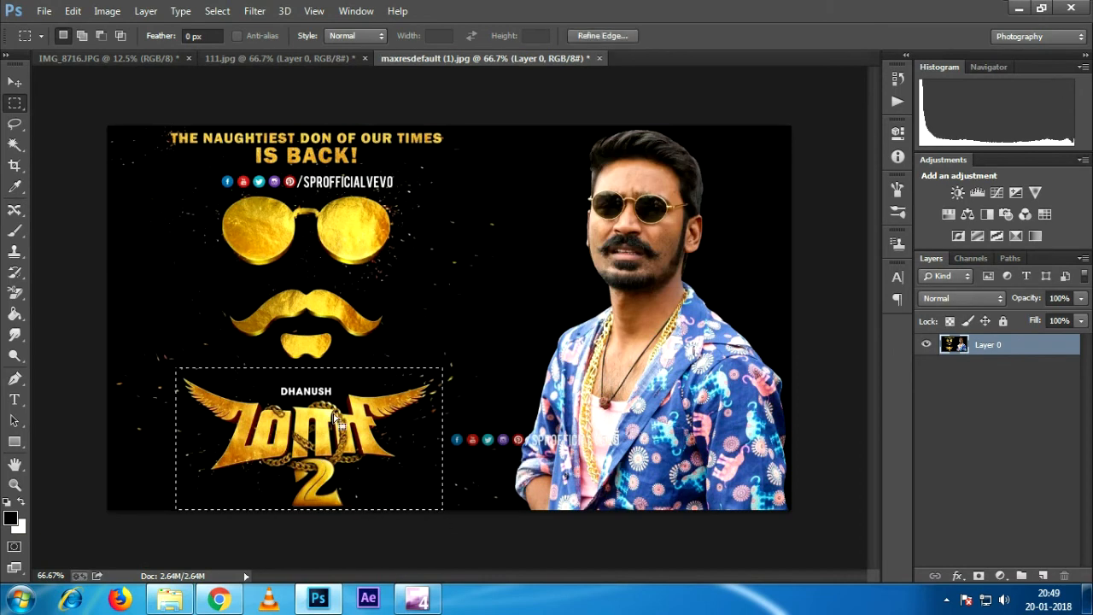
right_click(334, 412)
left_click(397, 99)
key("Delete")
key("ctrl+d")
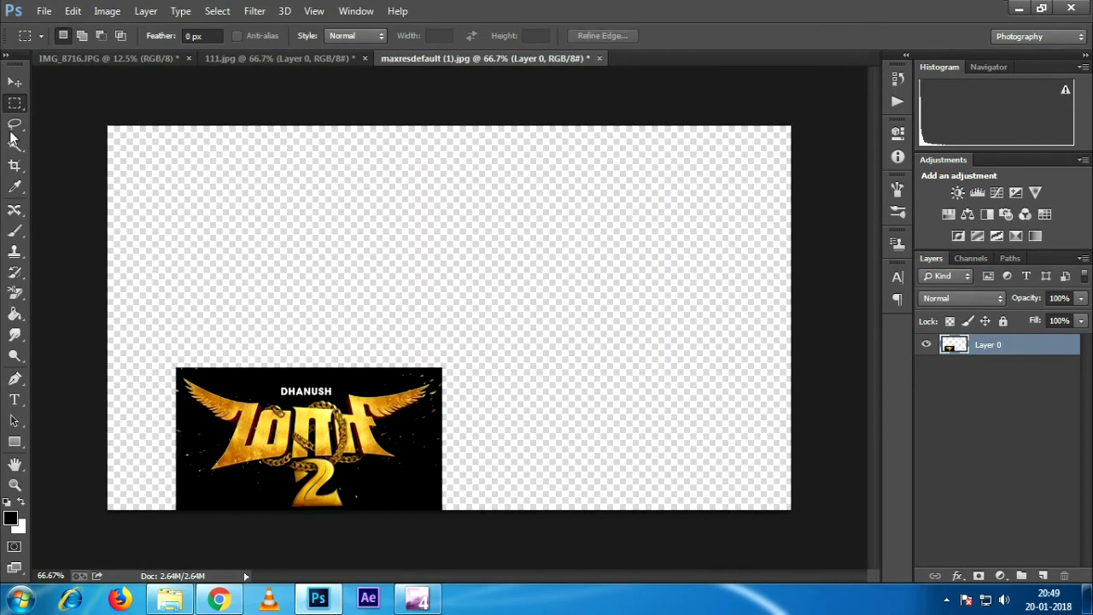
Move the Maari 2 title into IMG_8716.JPG, scale it to about 551% and position it centred below the face
left_click(15, 82)
left_click_drag(351, 444, 569, 549)
left_click_drag(374, 391, 321, 363)
mouse_move(418, 433)
left_mouse_down()
mouse_move(418, 464)
mouse_move(407, 446)
left_mouse_up()
left_click_drag(580, 524, 585, 524)
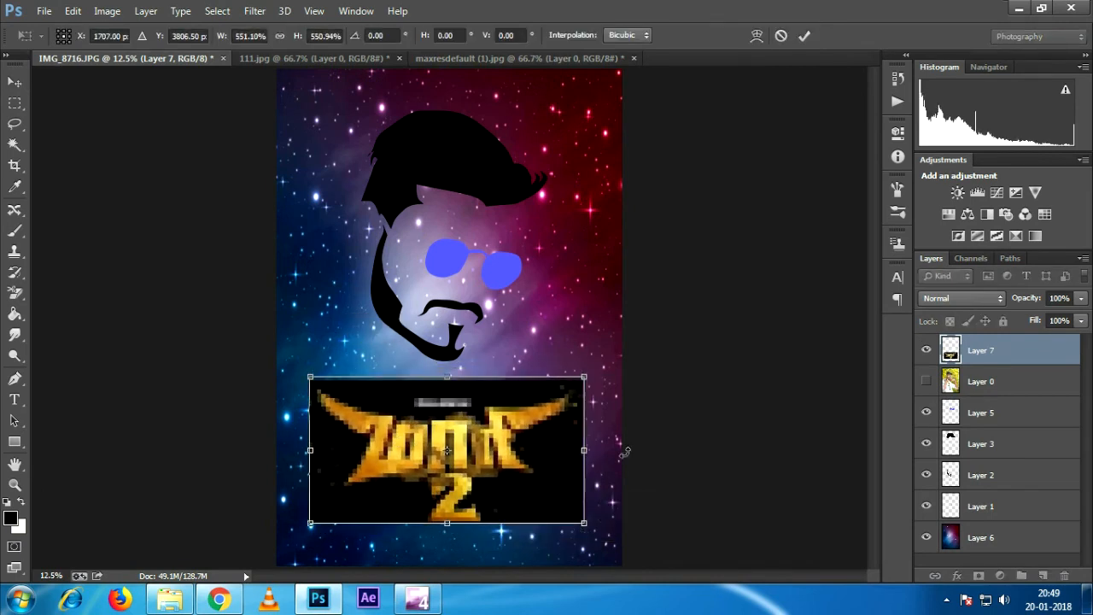
key("Return")
left_click_drag(535, 449, 538, 461)
Set the title layer's blending mode to Lighter Color to drop its black background
left_click(963, 298)
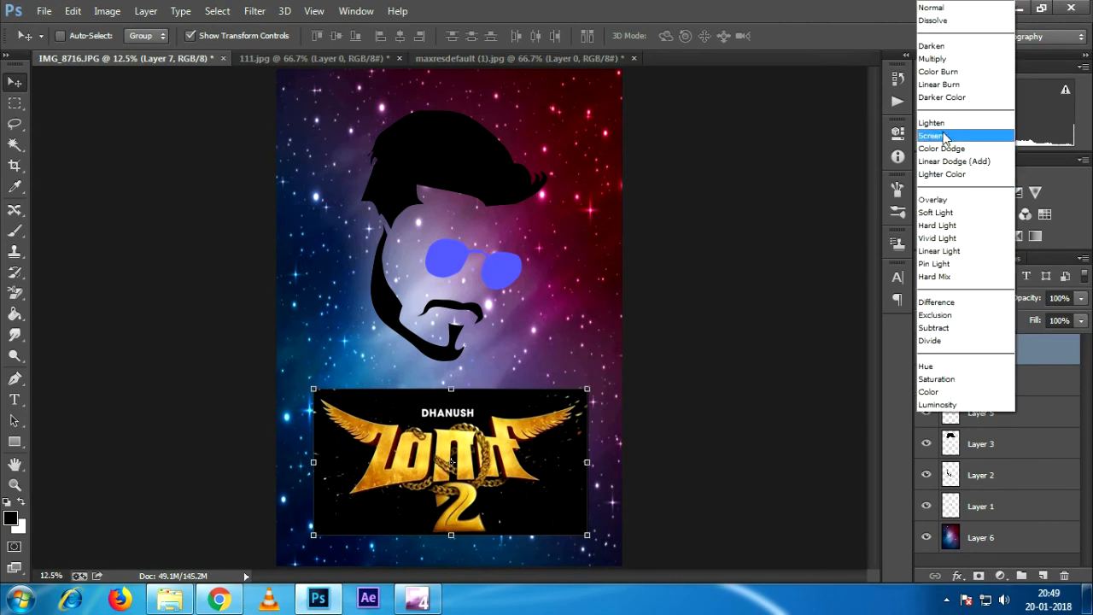
left_click(961, 175)
left_click(974, 299)
left_click(948, 175)
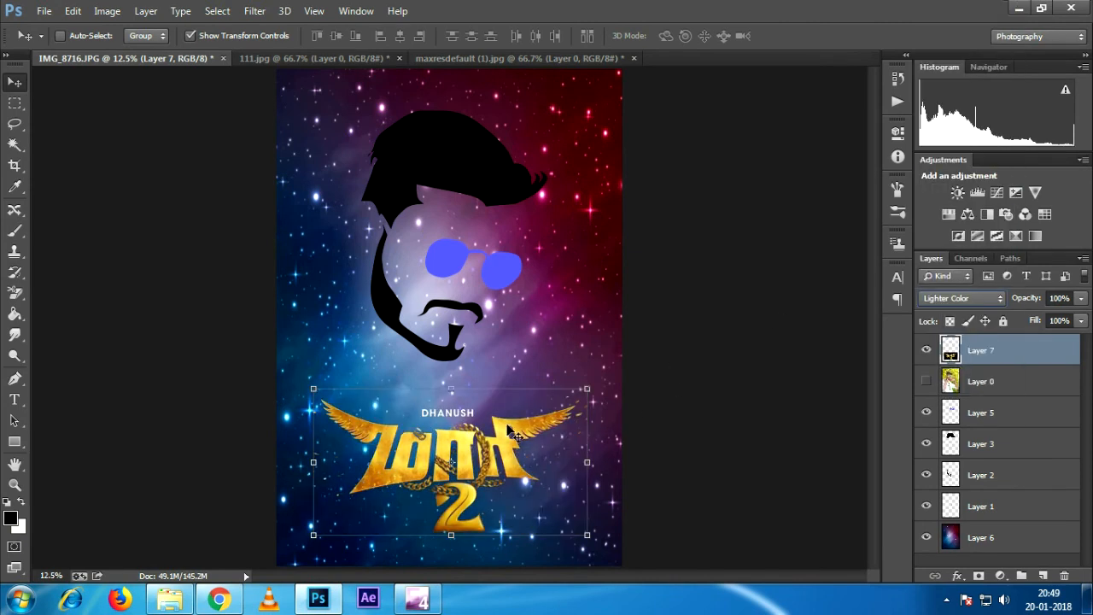
Lasso and delete the small white name text above the gold title, and shift the title slightly upward
left_click(14, 124)
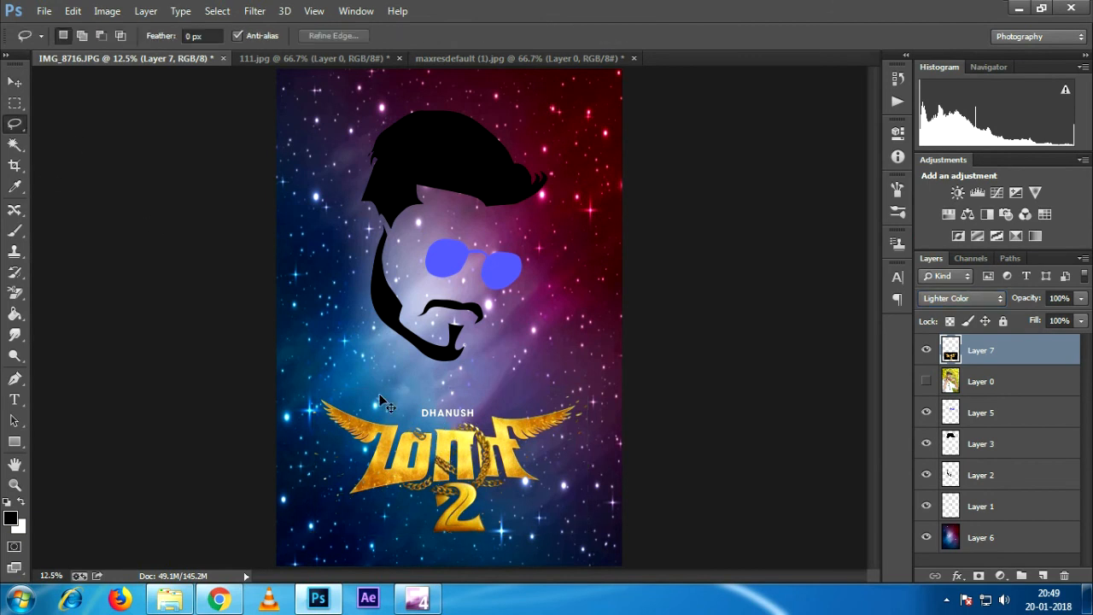
key("ctrl+plus")
key("ctrl+plus")
left_click_drag(386, 398, 390, 300)
left_click(321, 289)
key("ctrl+minus")
key("ctrl+minus")
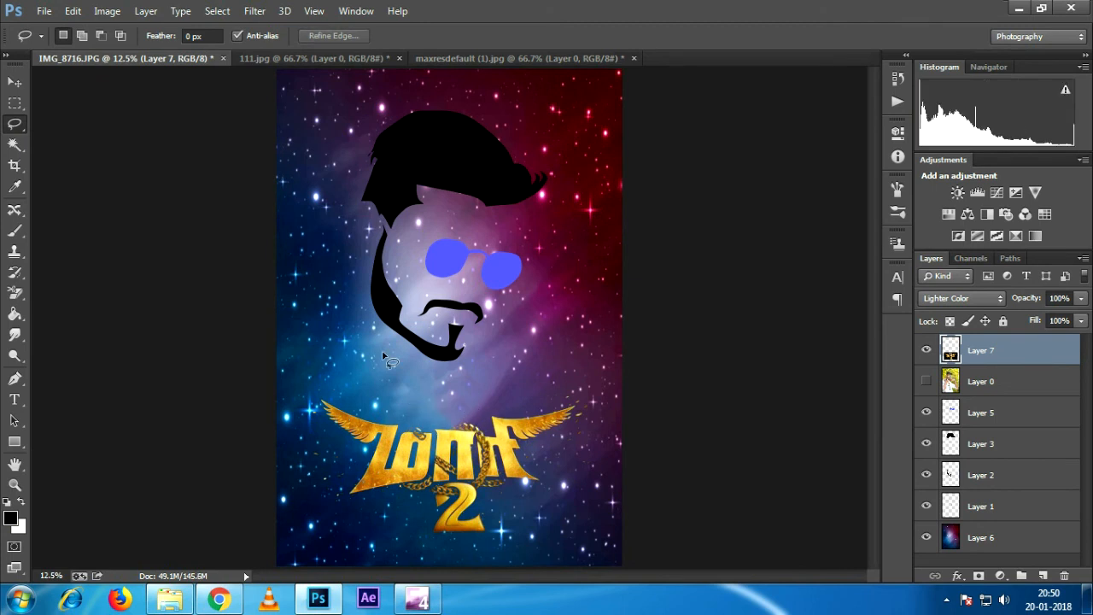
key("v")
left_click_drag(547, 469, 551, 449)
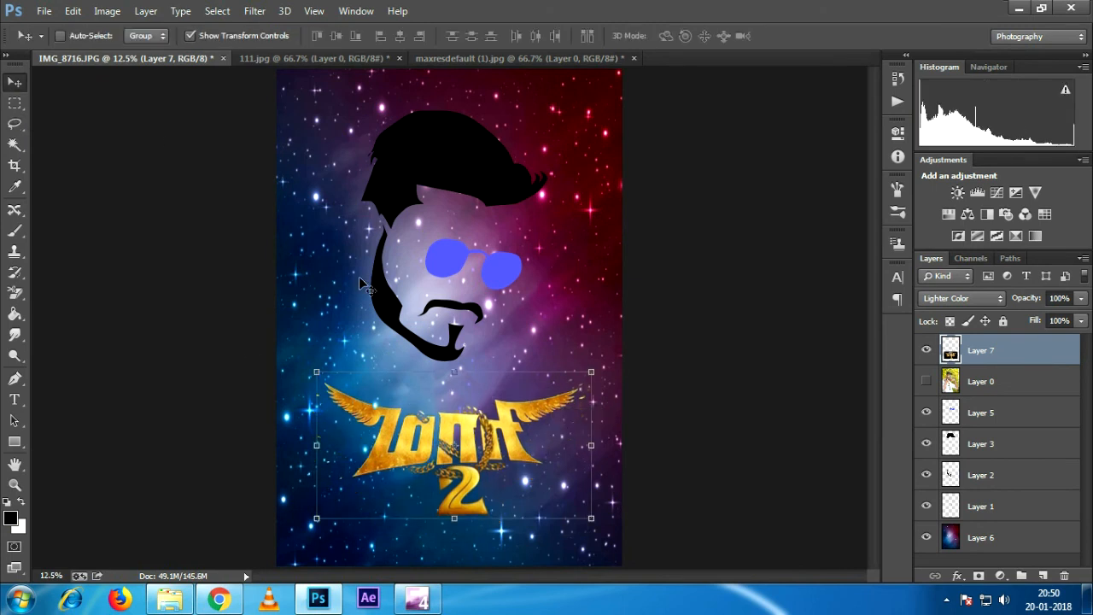
Select Layers 5, 3, 2 and 1 together and move the whole face closer to the canvas's upper edge
left_click(1001, 414)
left_click(999, 444, "ctrl")
left_click(1001, 475, "ctrl")
left_click(1000, 506, "ctrl")
left_click_drag(502, 238, 502, 213)
Select the Maari 2 title on Layer 7 and nudge it slightly up toward the face
left_click(982, 537)
left_click(982, 350)
left_click_drag(543, 401, 547, 393)
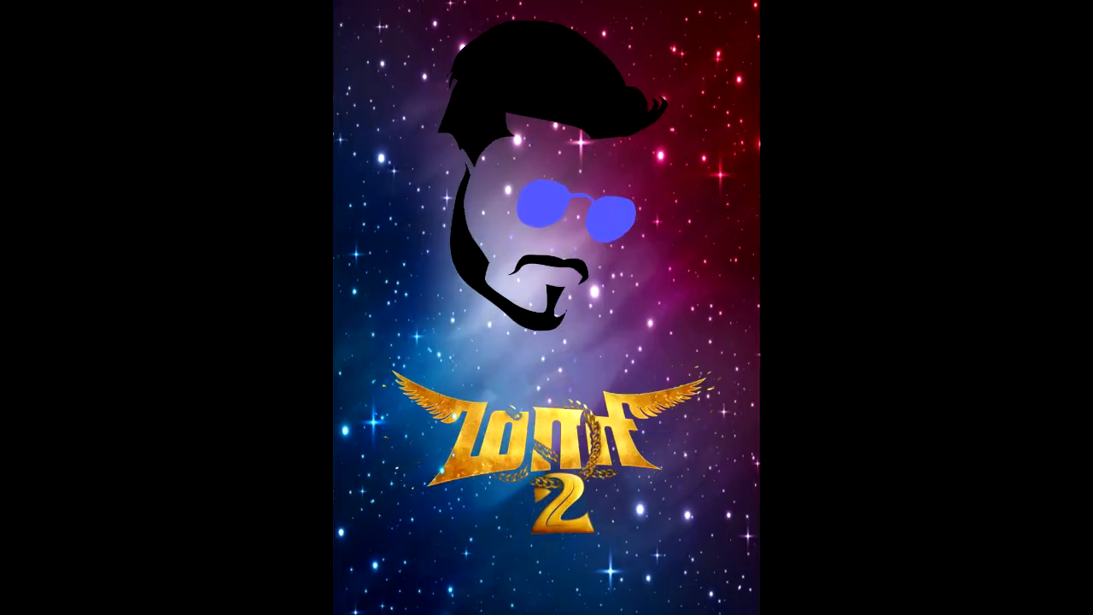